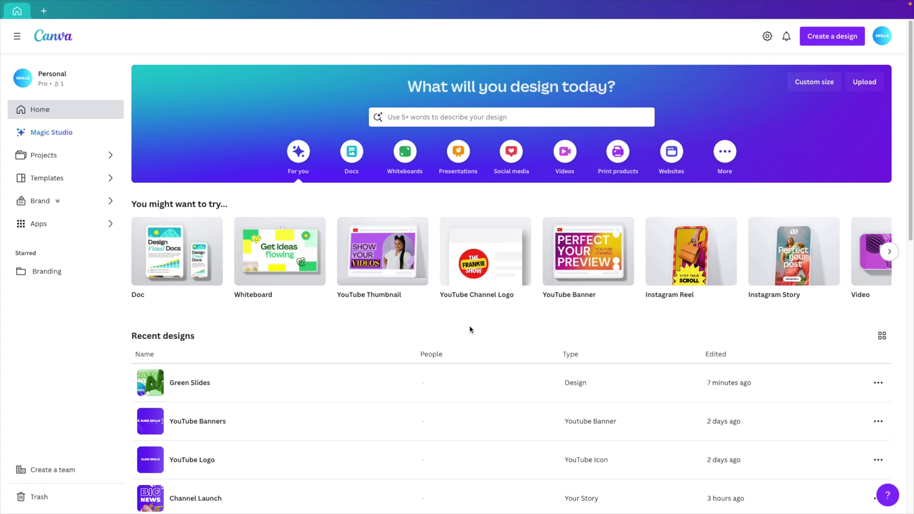
# Create a new blank presentation and fill its page background with the preset grey-to-white linear gradient.
pyautogui.click(458, 151)
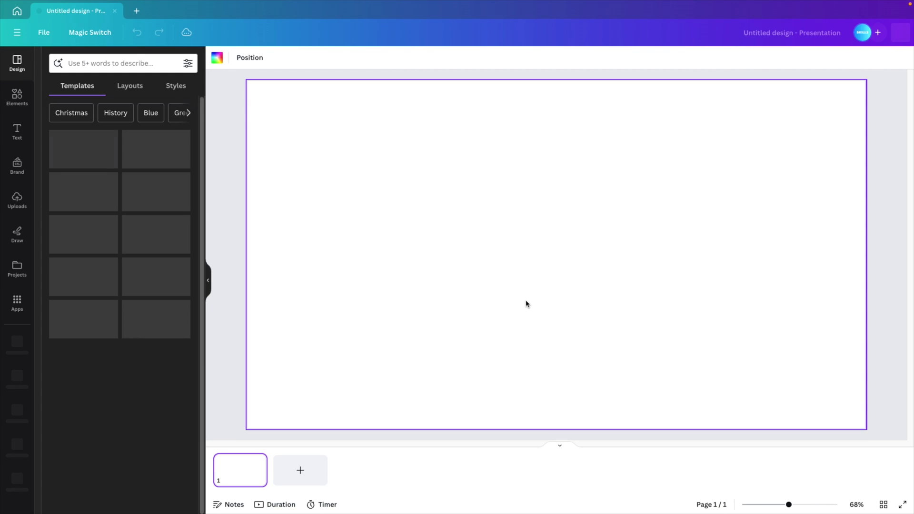
pyautogui.click(209, 277)
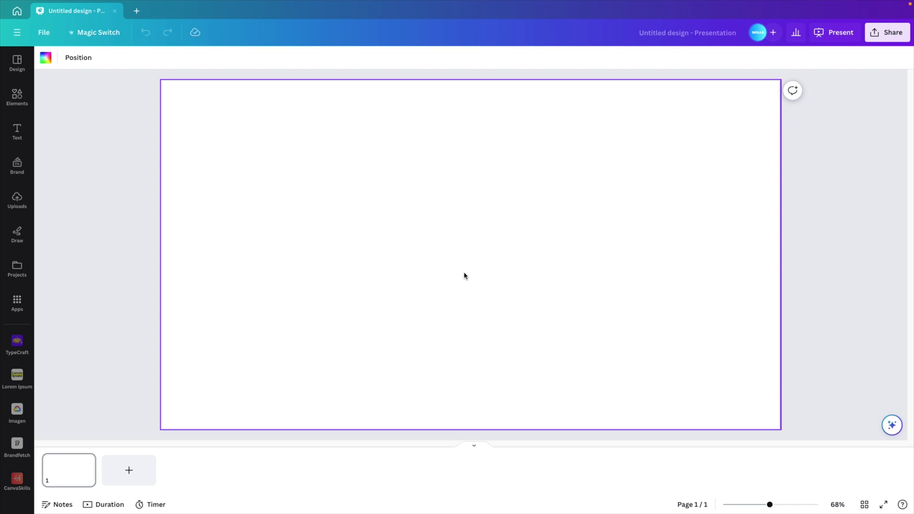
pyautogui.click(46, 57)
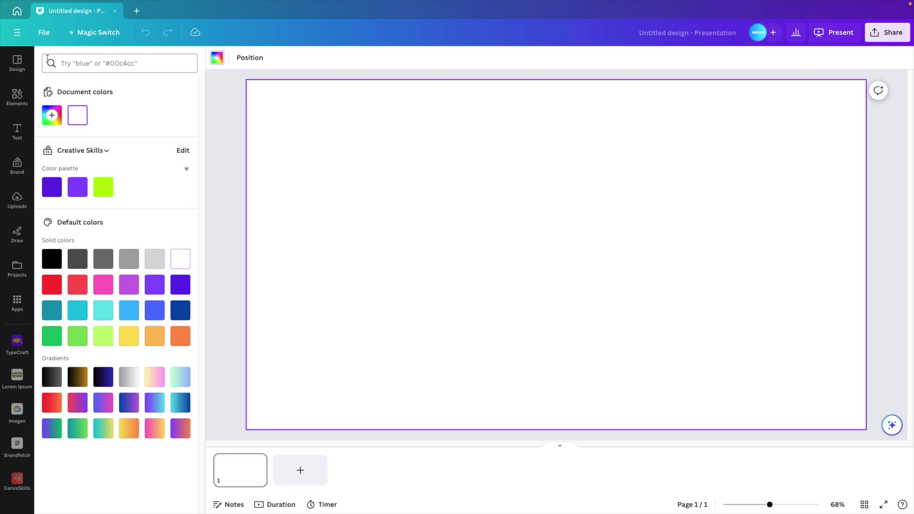
pyautogui.click(132, 379)
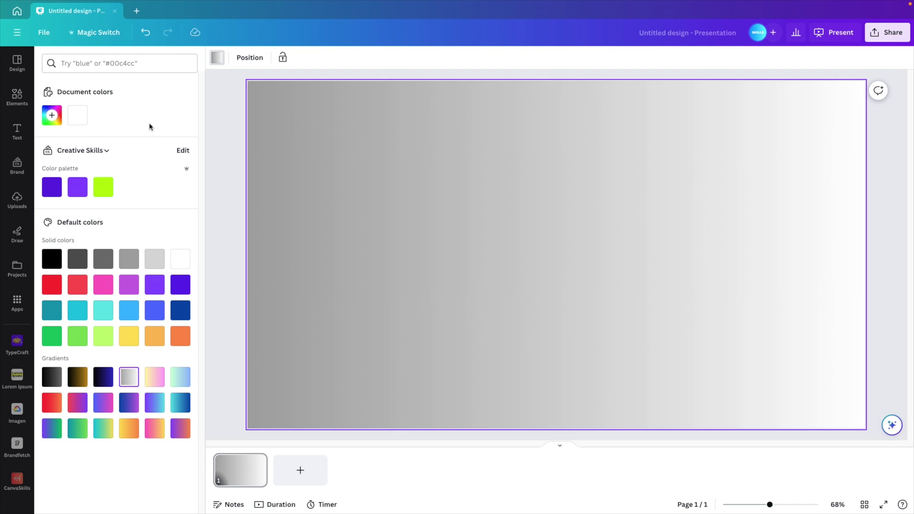
# Lighten the grey colour of the background gradient to #DDDDDD.
pyautogui.click(213, 60)
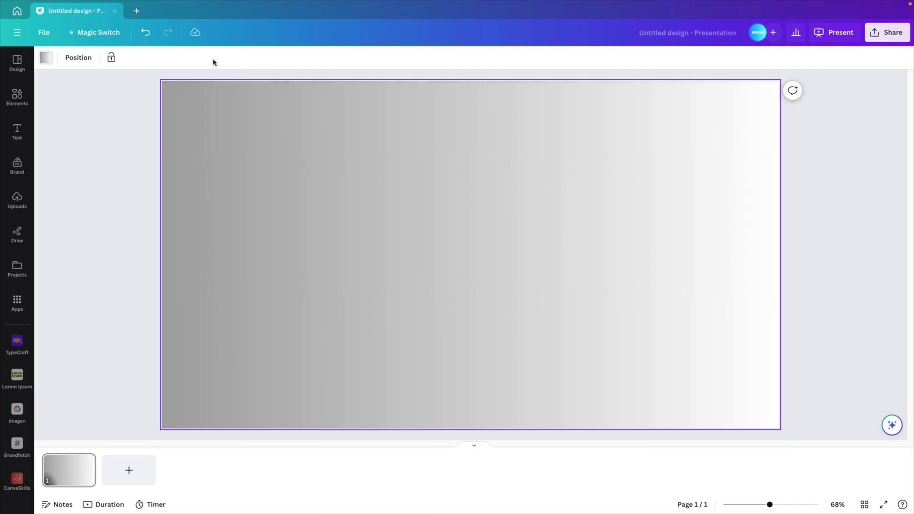
pyautogui.click(45, 58)
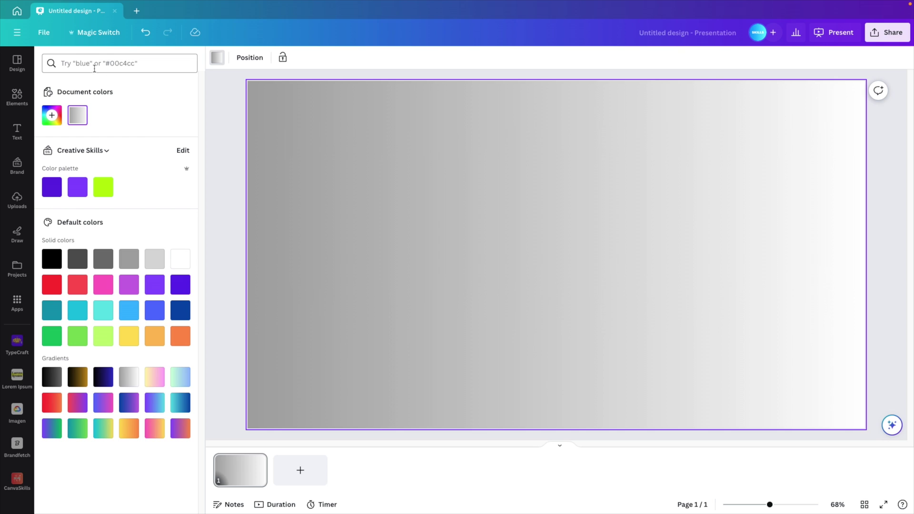
pyautogui.click(79, 119)
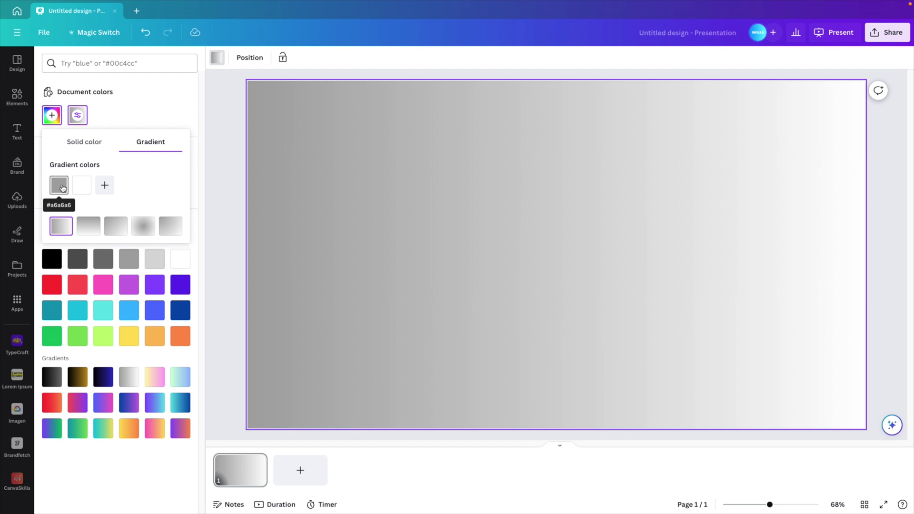
pyautogui.click(60, 186)
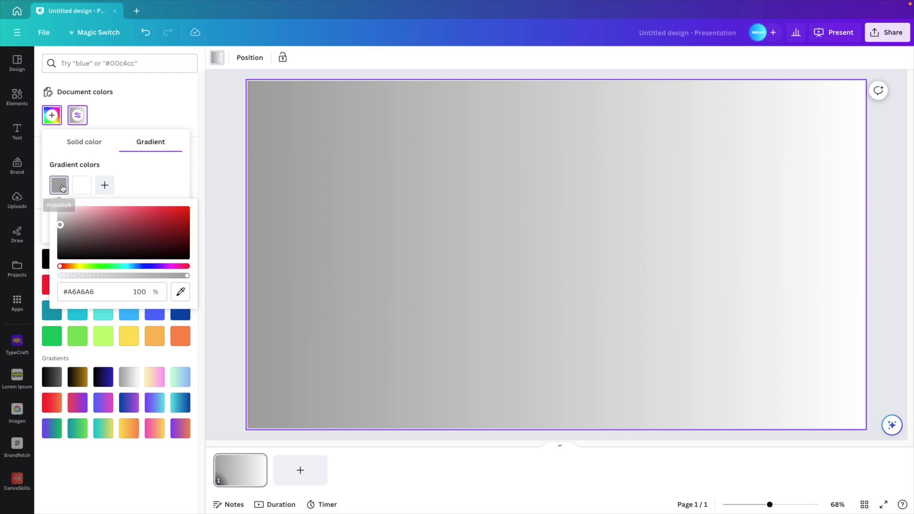
pyautogui.moveTo(59, 225); pyautogui.dragTo(60, 214)
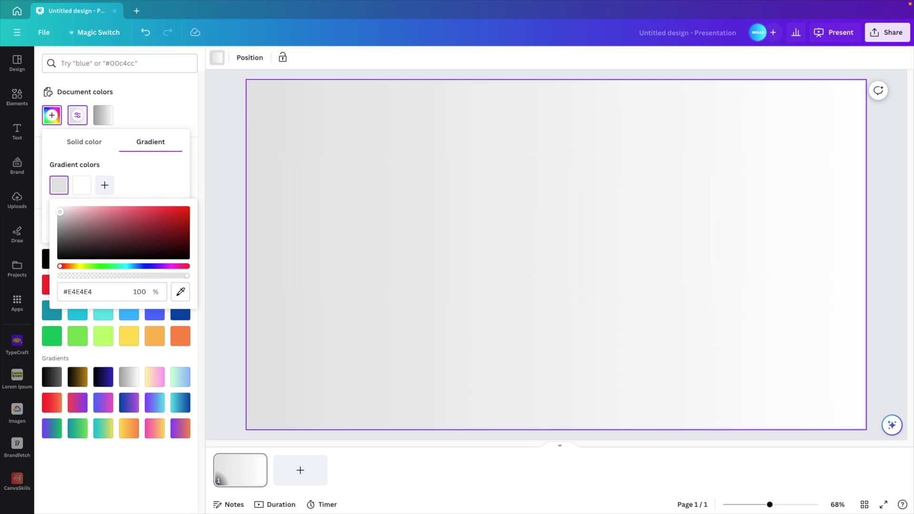
pyautogui.click(123, 178)
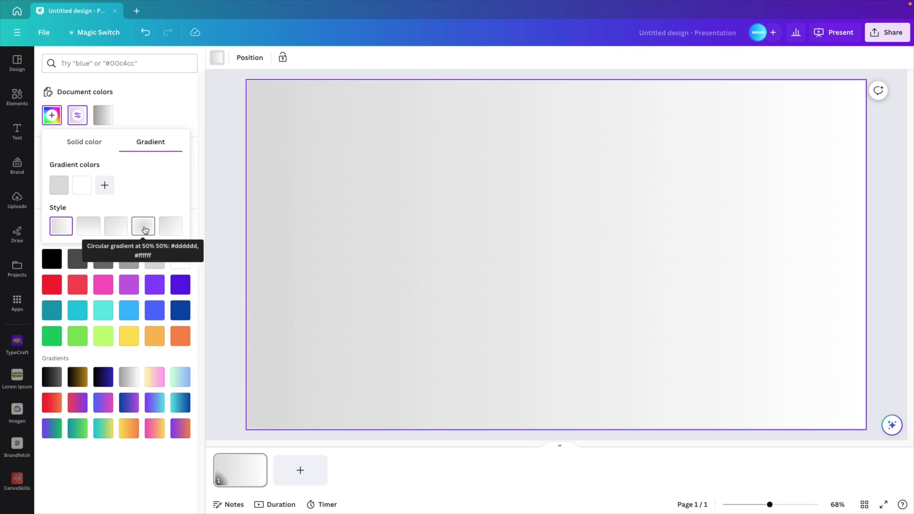
# Switch the background gradient to the circular style and reorder its colours so white is in the centre and grey at the edges.
pyautogui.click(144, 226)
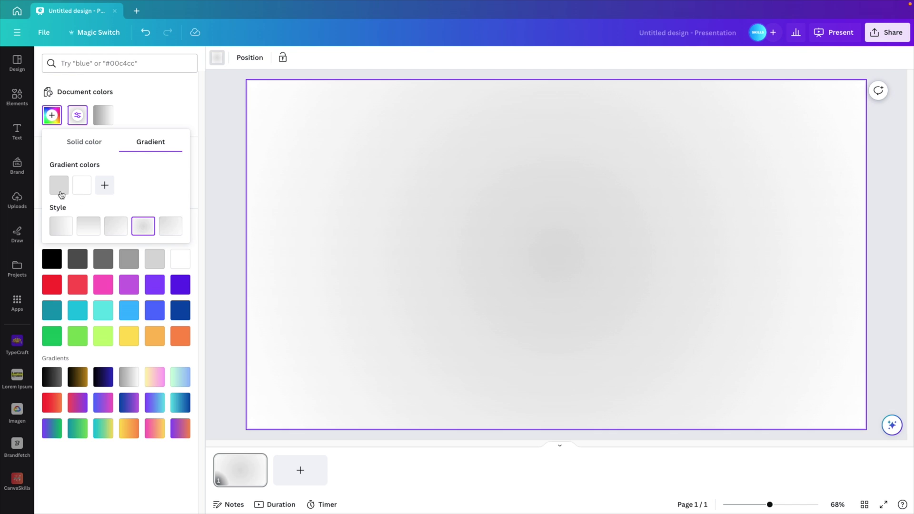
pyautogui.moveTo(57, 187); pyautogui.dragTo(141, 193)
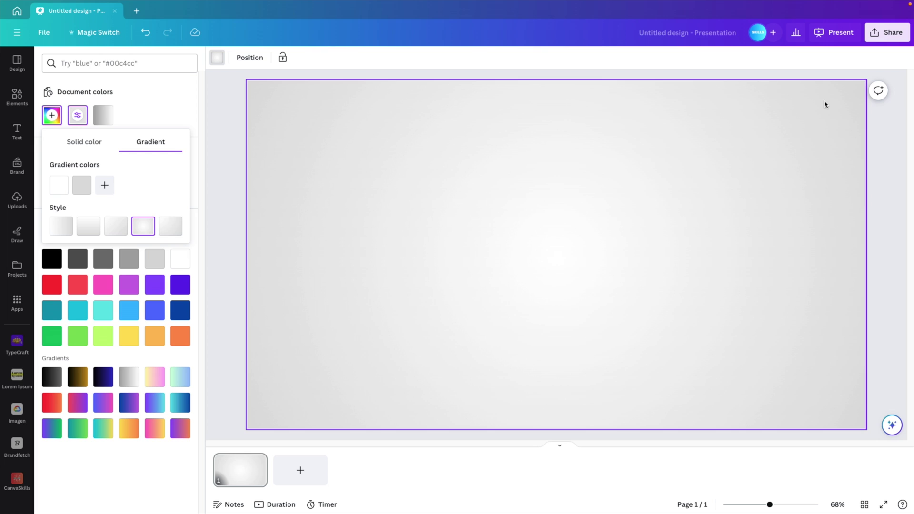
pyautogui.click(446, 269)
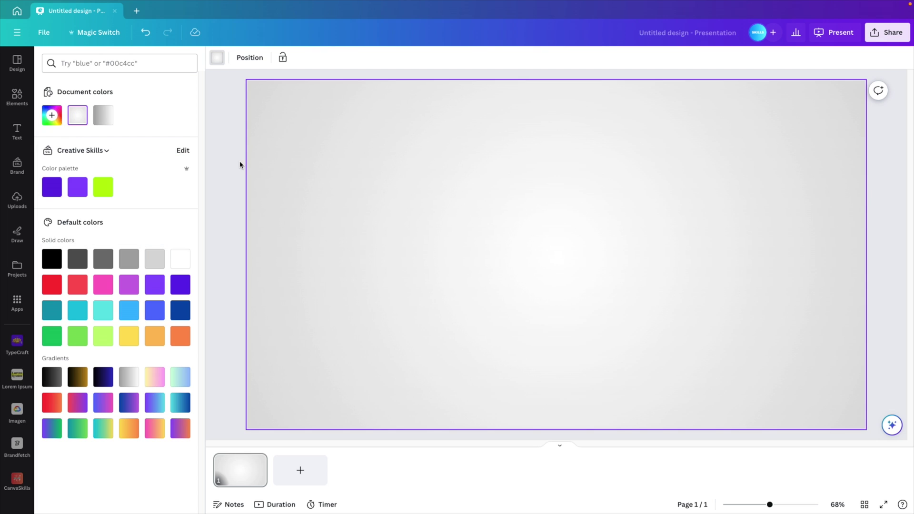
# Search the elements for "grass letters" and show all matching graphics.
pyautogui.click(17, 98)
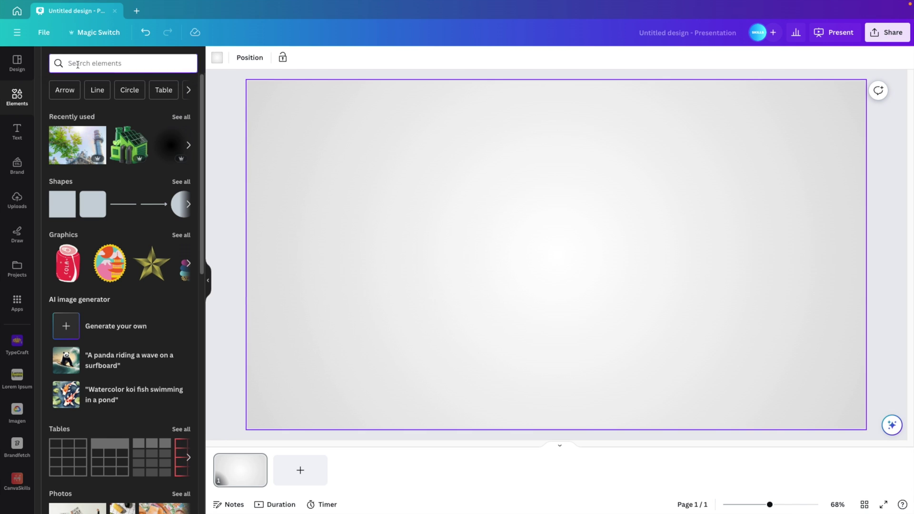
pyautogui.write('gra')
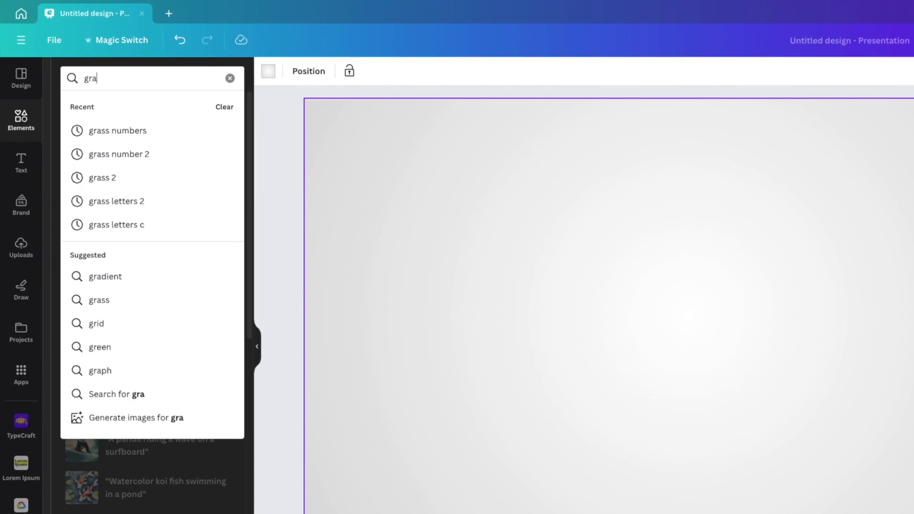
pyautogui.write('ss lette')
pyautogui.click(217, 177)
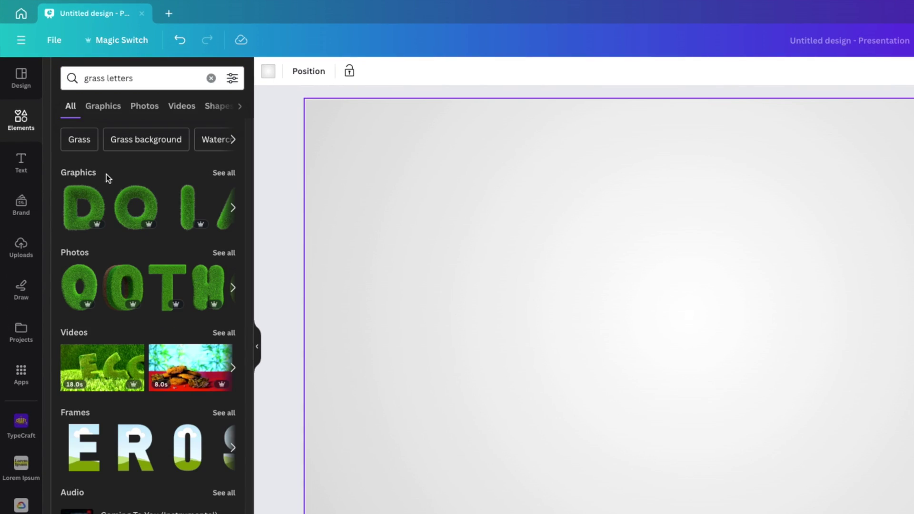
pyautogui.click(225, 175)
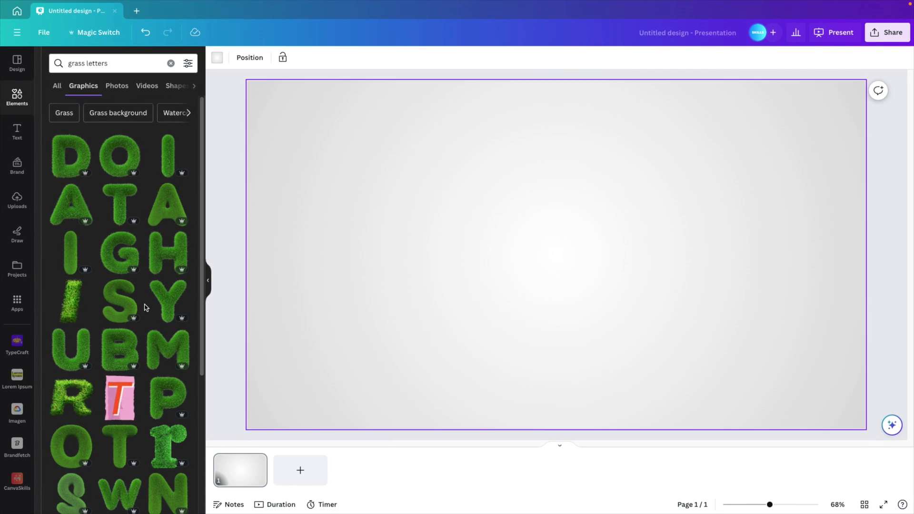
# Add the matching green grass letters G, N, E and R to the page.
pyautogui.click(113, 258)
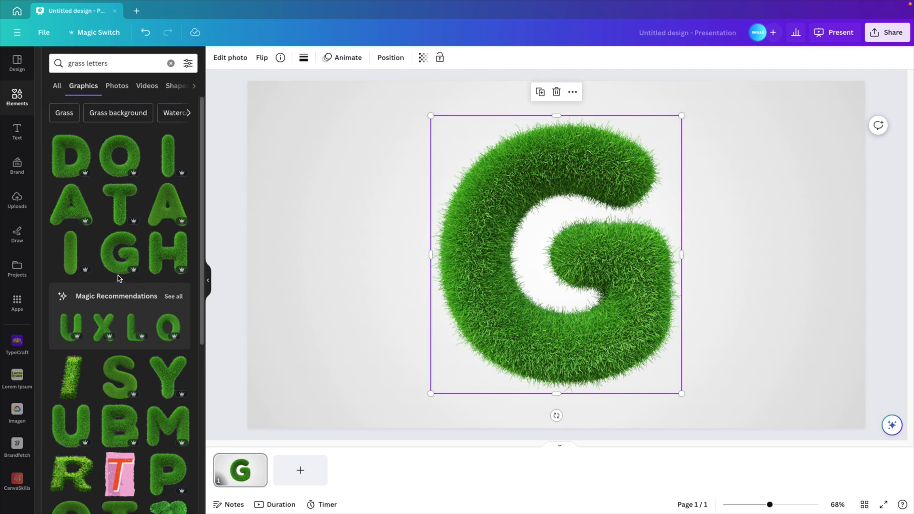
pyautogui.scroll(-2, 117, 278)
pyautogui.scroll(1, 119, 279)
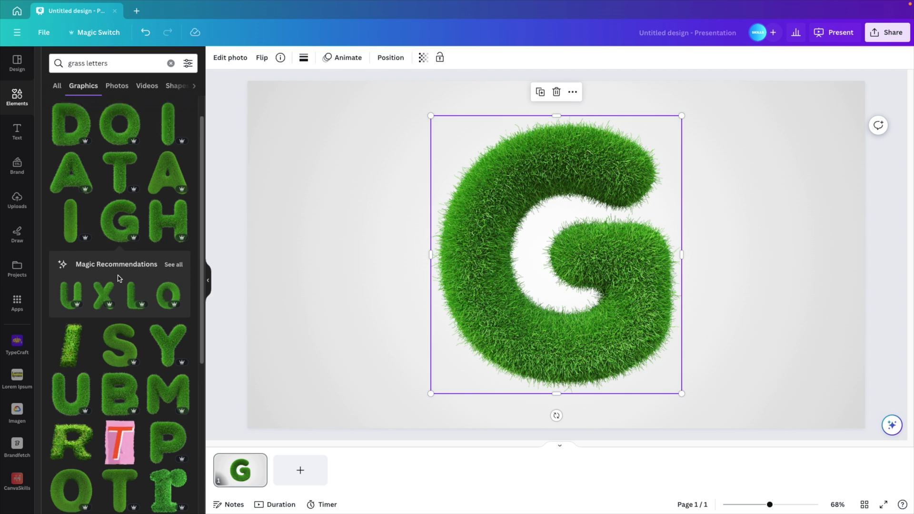
pyautogui.scroll(-3, 119, 280)
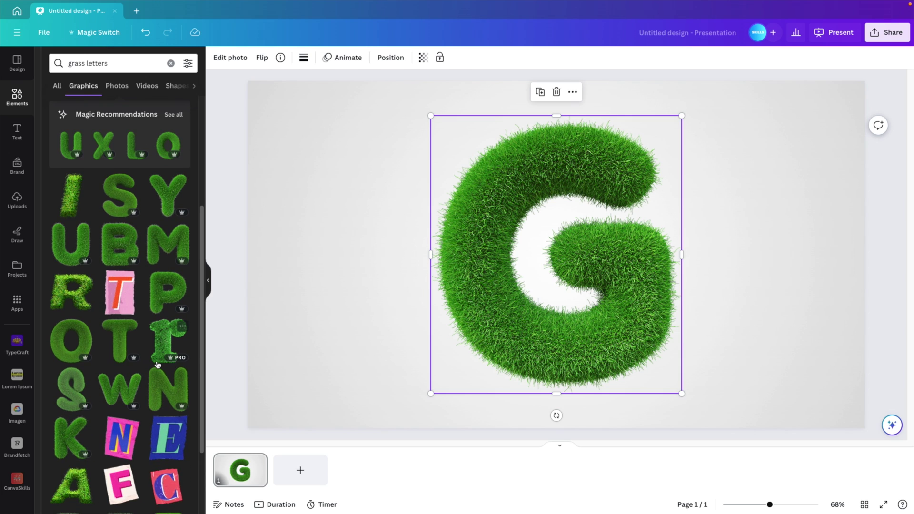
pyautogui.scroll(-2, 143, 295)
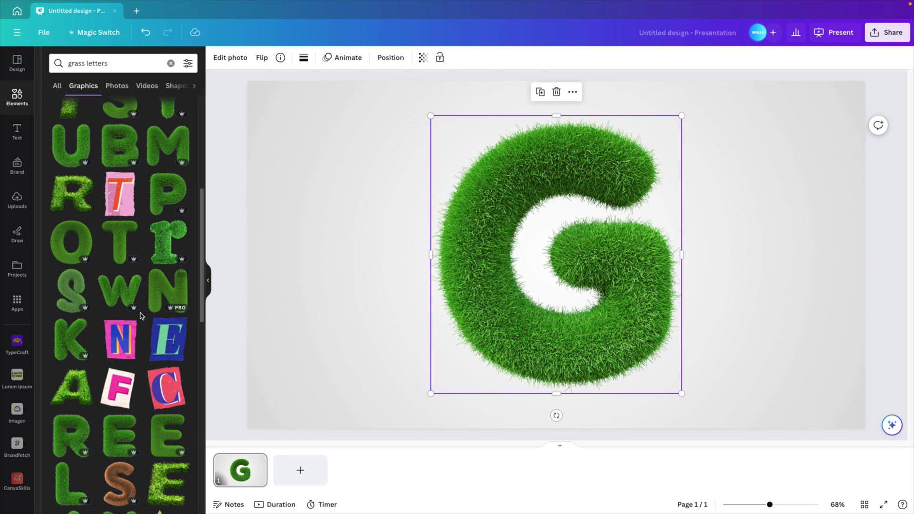
pyautogui.scroll(-6, 116, 267)
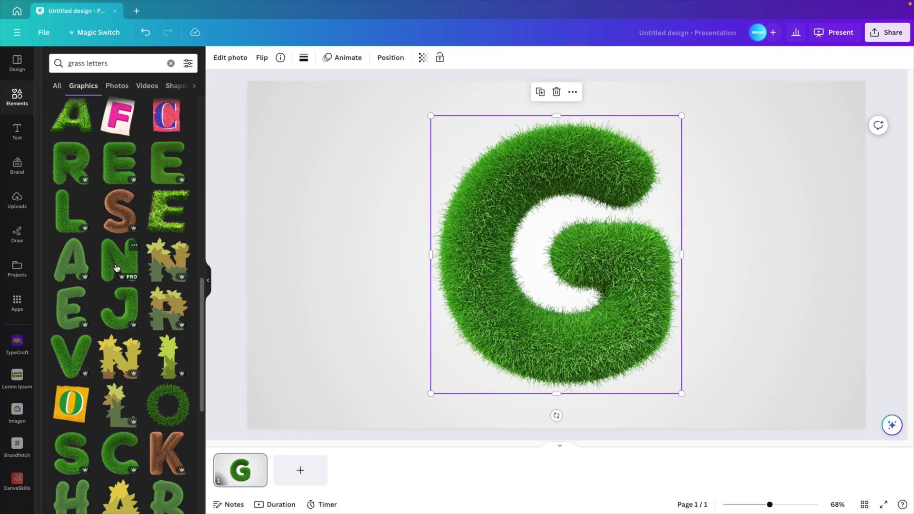
pyautogui.click(116, 267)
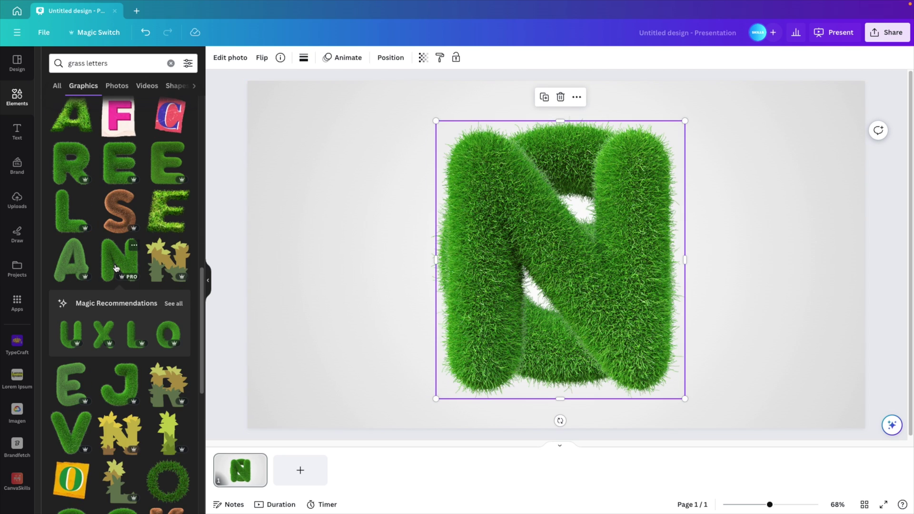
pyautogui.scroll(1, 116, 271)
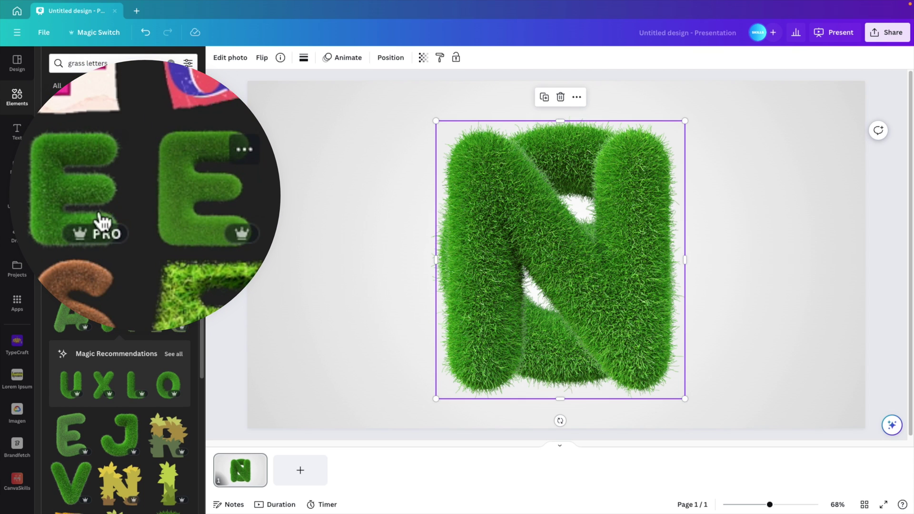
pyautogui.click(119, 200)
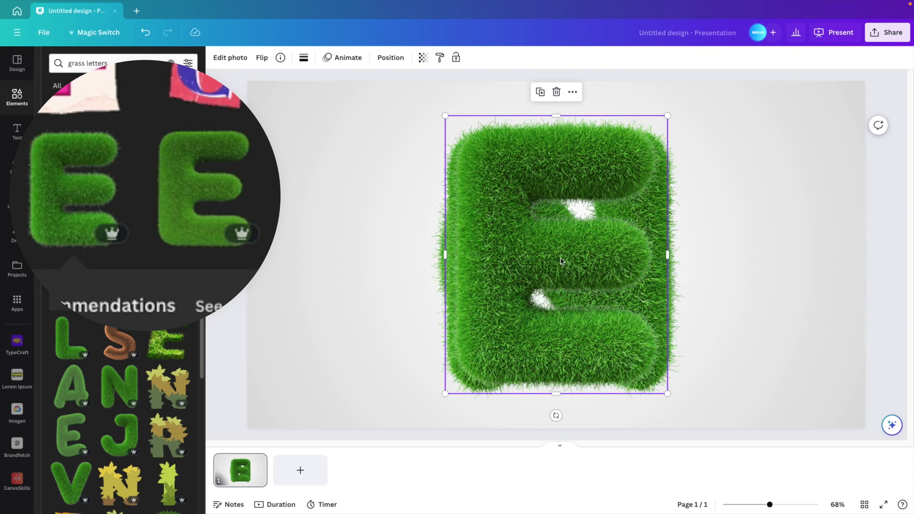
pyautogui.click(55, 214)
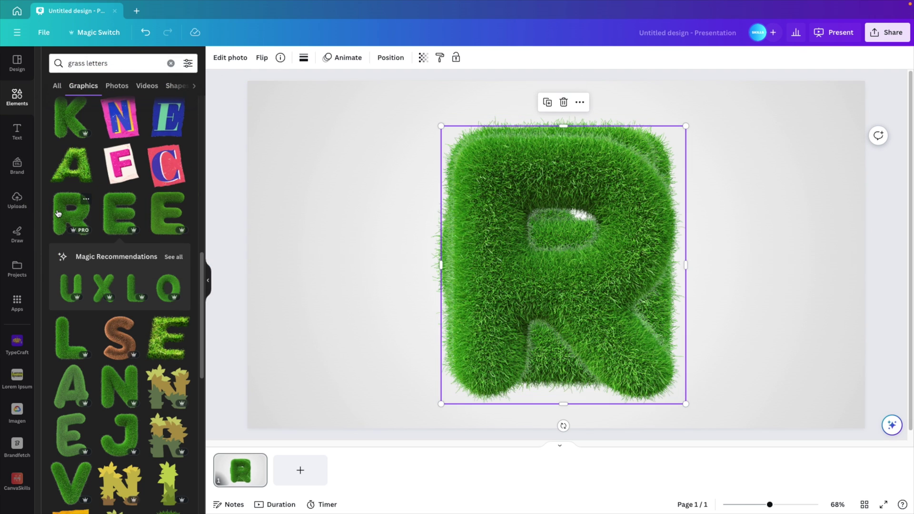
# Scale the stacked grass letters down to about 425 px high and line them up as G, R, E, N, leaving a gap before the N.
pyautogui.moveTo(811, 209); pyautogui.dragTo(672, 181)
pyautogui.moveTo(685, 115); pyautogui.dragTo(556, 262)
pyautogui.moveTo(502, 362); pyautogui.dragTo(728, 276)
pyautogui.click(383, 273)
pyautogui.click(377, 262)
pyautogui.moveTo(377, 262); pyautogui.dragTo(597, 259)
pyautogui.click(410, 265)
pyautogui.moveTo(410, 265); pyautogui.dragTo(803, 289)
pyautogui.moveTo(683, 247); pyautogui.dragTo(444, 249)
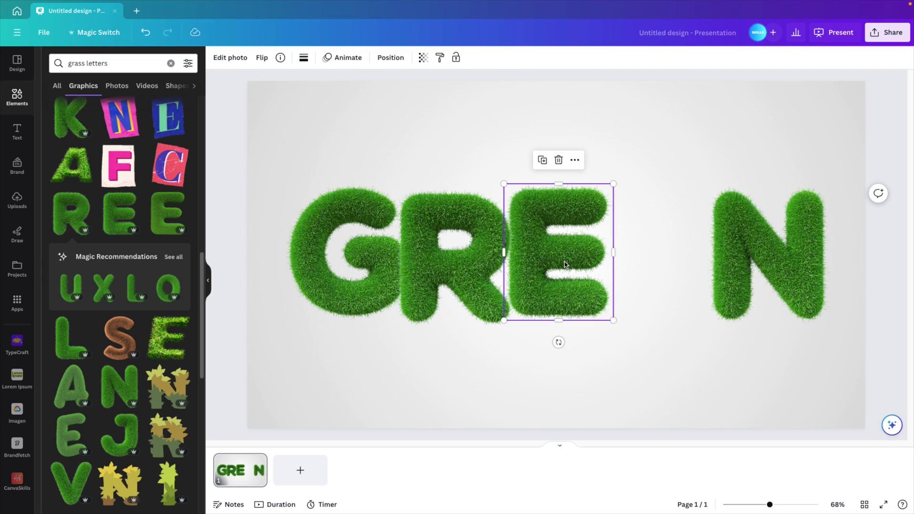
# Duplicate the E into the gap before the N and tighten the letter spacing to spell GREEN.
pyautogui.moveTo(564, 264); pyautogui.dragTo(656, 267)
pyautogui.moveTo(752, 253); pyautogui.dragTo(744, 253)
pyautogui.moveTo(484, 234); pyautogui.dragTo(480, 234)
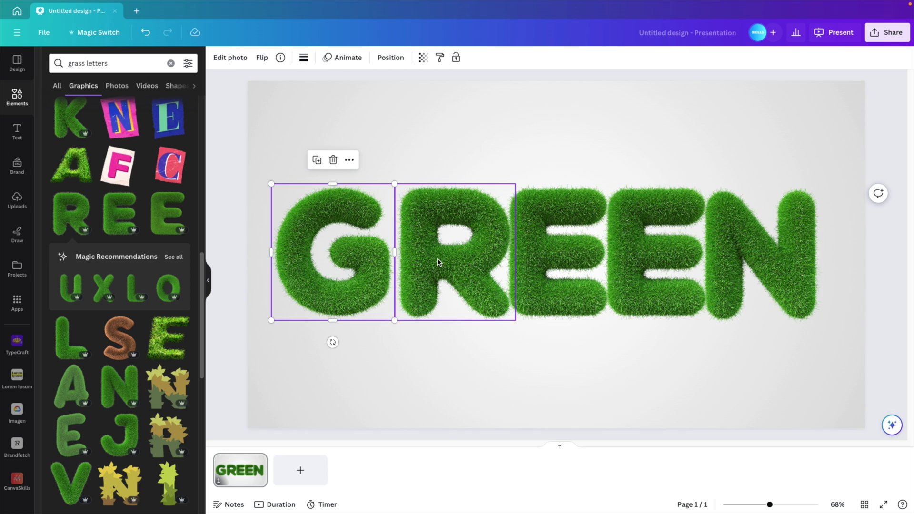
# Tuck the R behind the G by overlapping the two letters and sending the R to the back.
pyautogui.moveTo(438, 263)
pyautogui.mouseDown()
pyautogui.moveTo(419, 261)
pyautogui.moveTo(446, 263)
pyautogui.mouseUp()
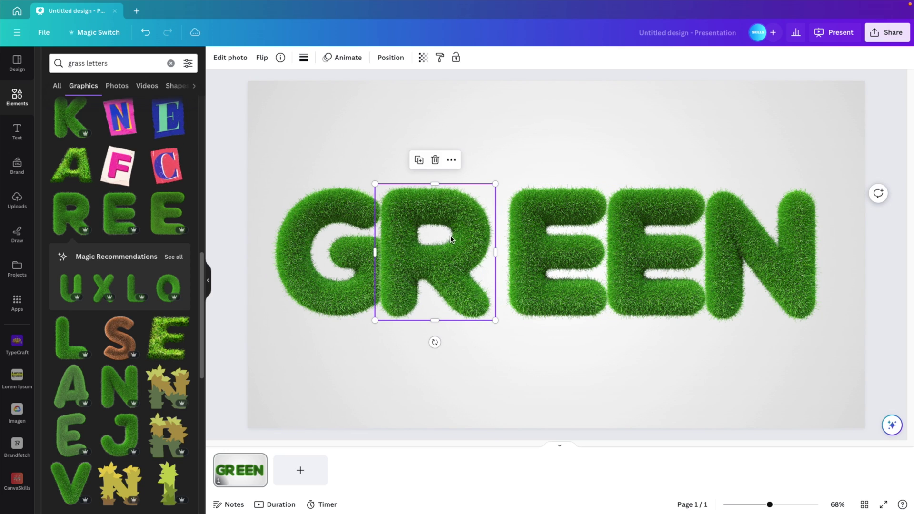
pyautogui.click(390, 58)
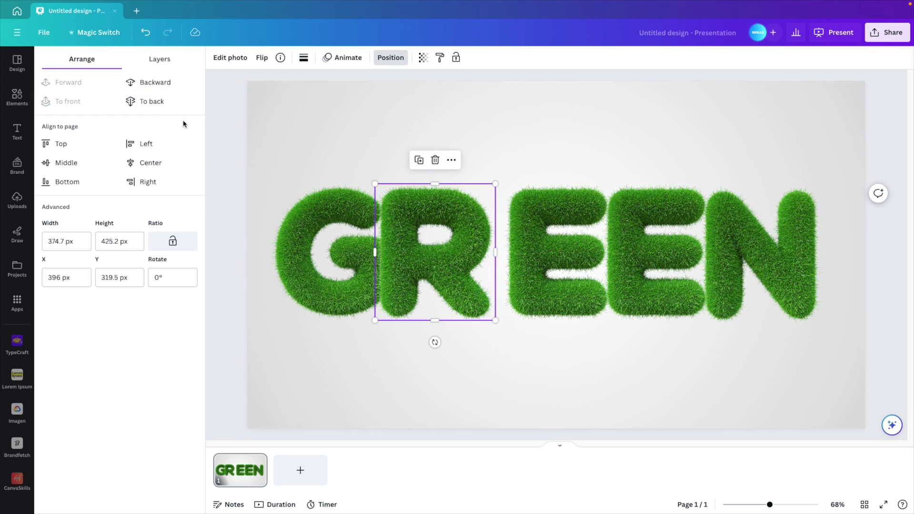
pyautogui.click(149, 103)
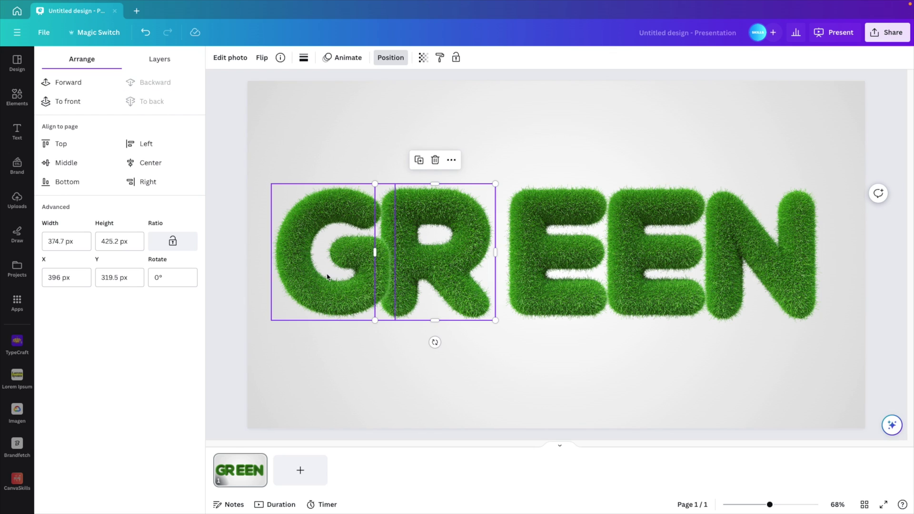
pyautogui.moveTo(325, 306); pyautogui.dragTo(331, 305)
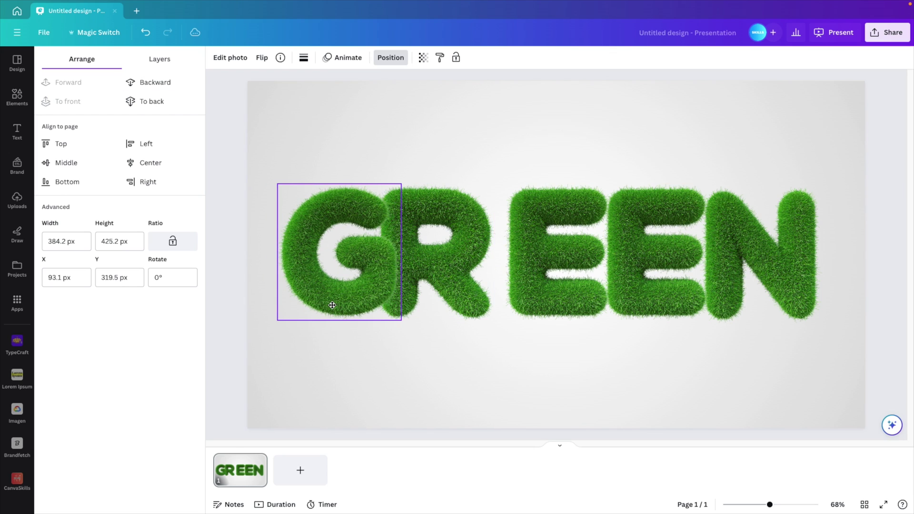
pyautogui.click(393, 318)
pyautogui.moveTo(496, 320); pyautogui.dragTo(490, 316)
pyautogui.press('super+z')
# Move the first E left until it overlaps the R and send it to the back.
pyautogui.click(531, 366)
pyautogui.moveTo(552, 238); pyautogui.dragTo(507, 238)
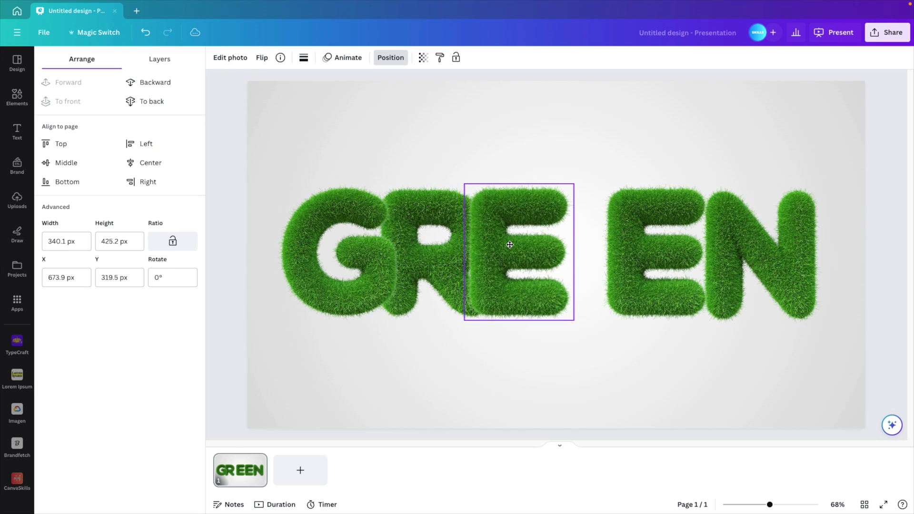
pyautogui.click(152, 101)
# Move the second E and the N left so each overlaps the letter before it, sending both to the back.
pyautogui.moveTo(669, 260); pyautogui.dragTo(613, 260)
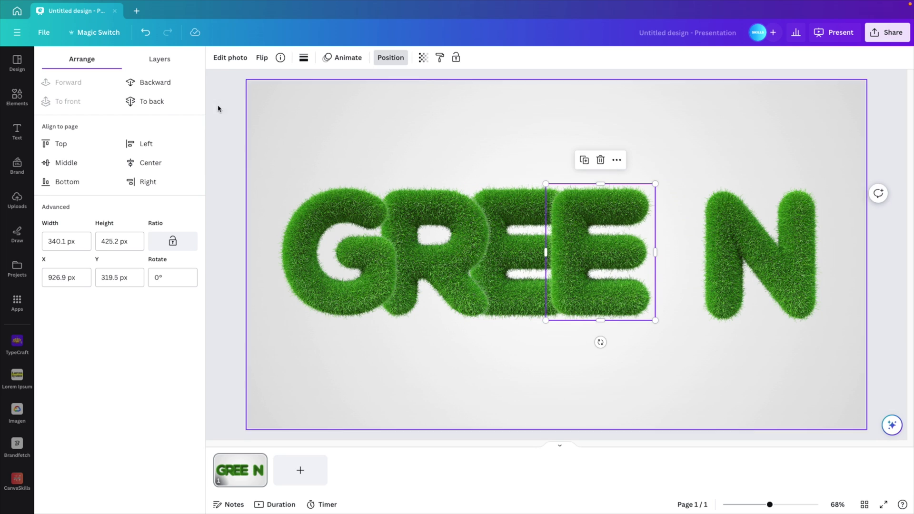
pyautogui.click(149, 100)
pyautogui.moveTo(751, 244); pyautogui.dragTo(680, 232)
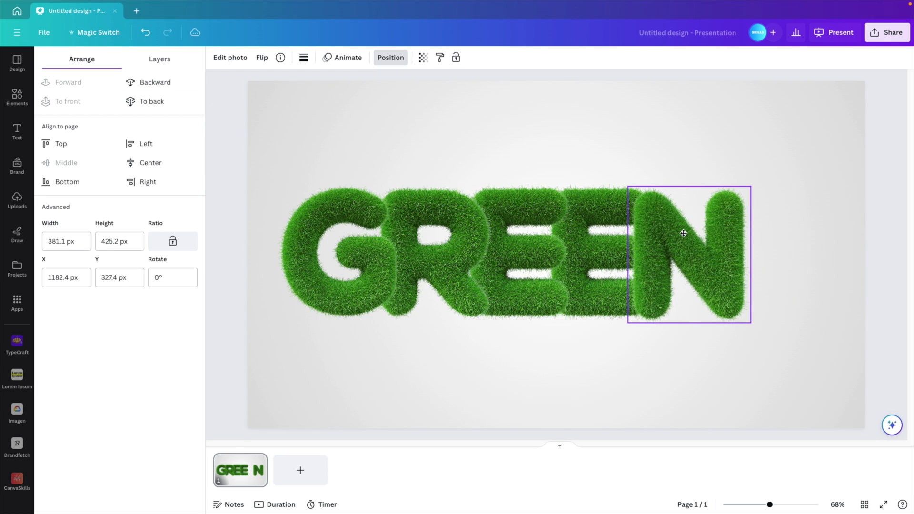
pyautogui.click(137, 101)
pyautogui.click(801, 304)
# Group the five GREEN letters, enlarge the group slightly, and centre it horizontally just above the middle of the slide.
pyautogui.scroll(-1, 814, 337)
pyautogui.scroll(-1, 814, 337)
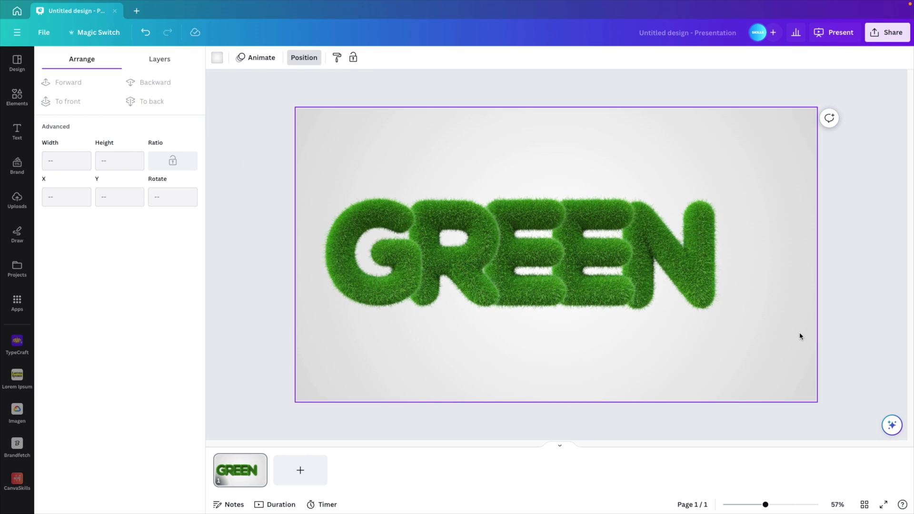
pyautogui.moveTo(800, 334); pyautogui.dragTo(342, 240)
pyautogui.click(495, 171)
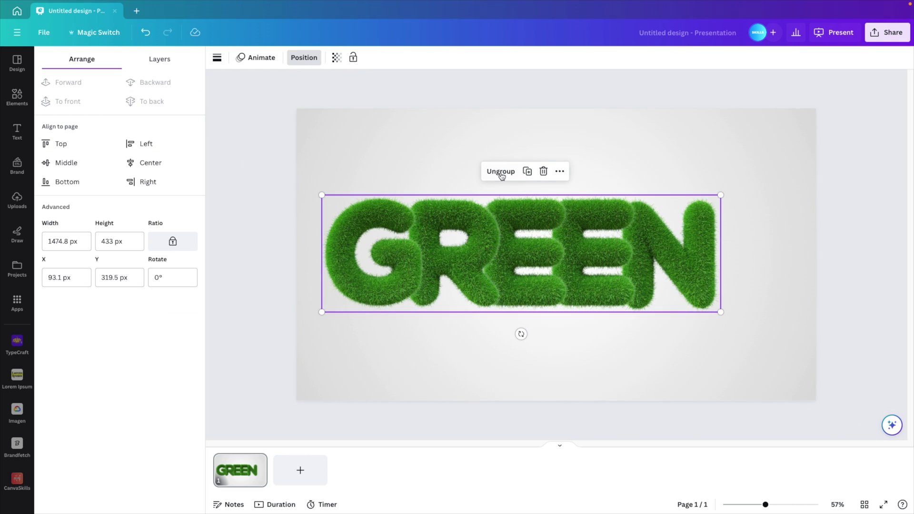
pyautogui.moveTo(719, 195); pyautogui.dragTo(751, 186)
pyautogui.moveTo(617, 244); pyautogui.dragTo(641, 251)
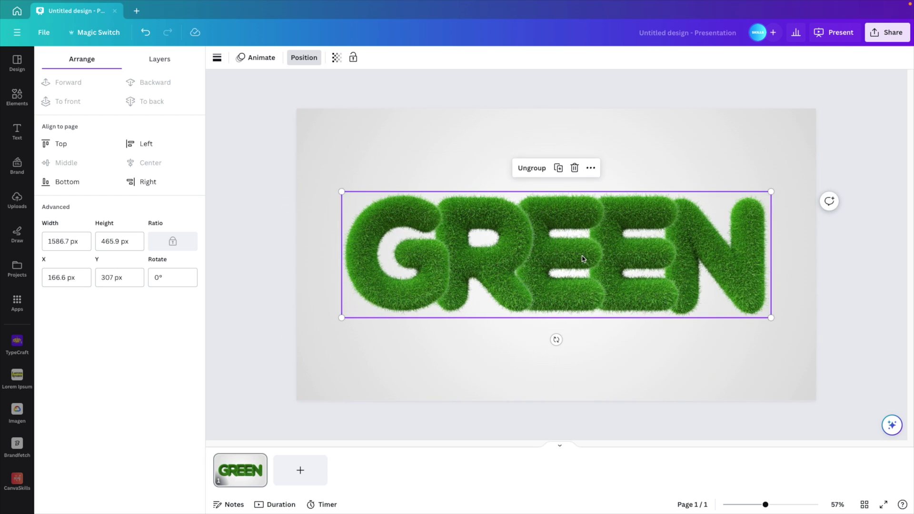
pyautogui.moveTo(581, 258); pyautogui.dragTo(580, 240)
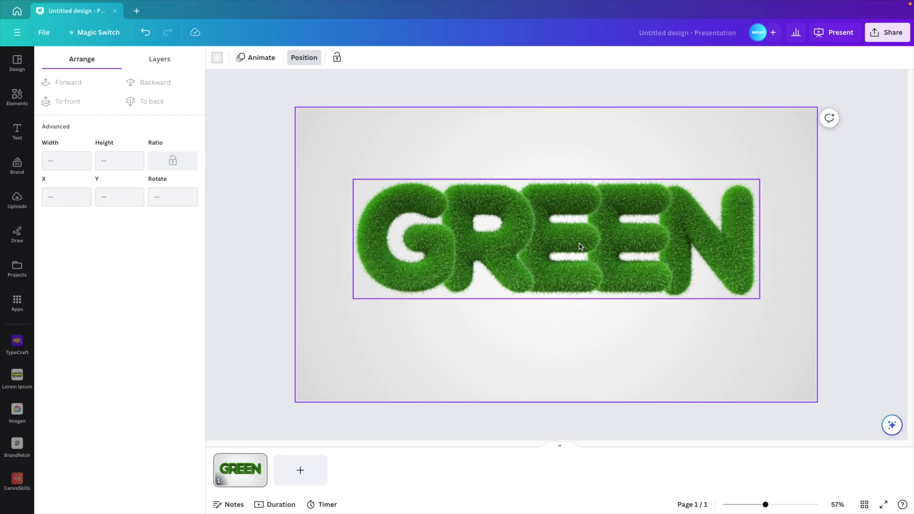
pyautogui.moveTo(580, 244); pyautogui.dragTo(579, 237)
pyautogui.click(629, 339)
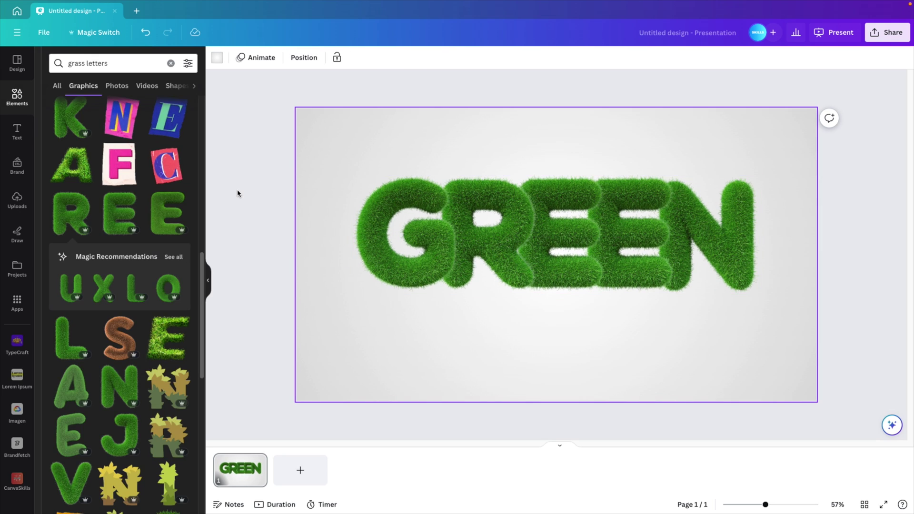
# Add a title reading ENVIRONMENT, enlarge it to about font size 124, and place it directly beneath GREEN.
pyautogui.click(17, 130)
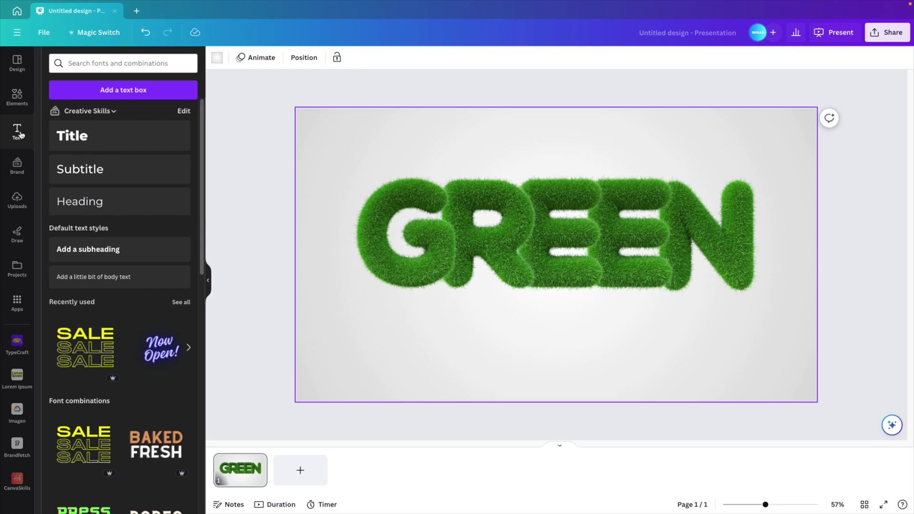
pyautogui.click(78, 143)
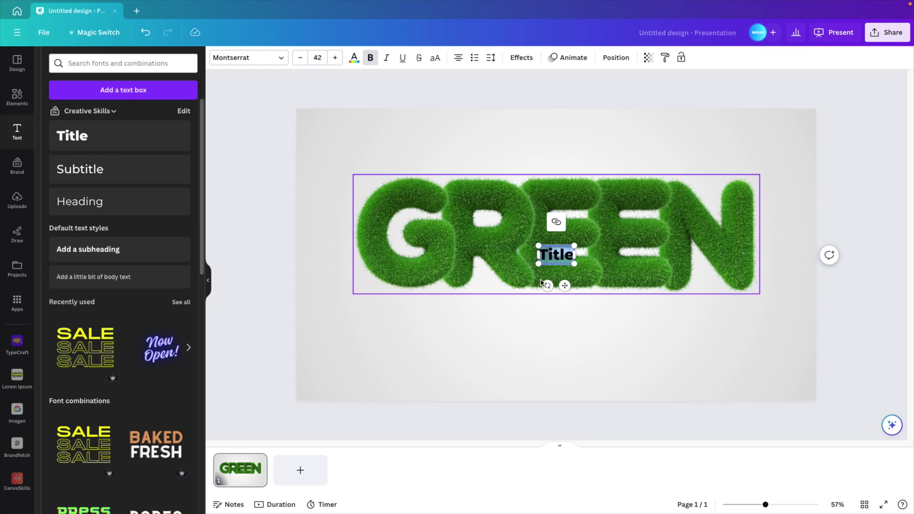
pyautogui.write('ENVIRONMENT')
pyautogui.moveTo(493, 244); pyautogui.dragTo(382, 183)
pyautogui.moveTo(468, 251); pyautogui.dragTo(467, 317)
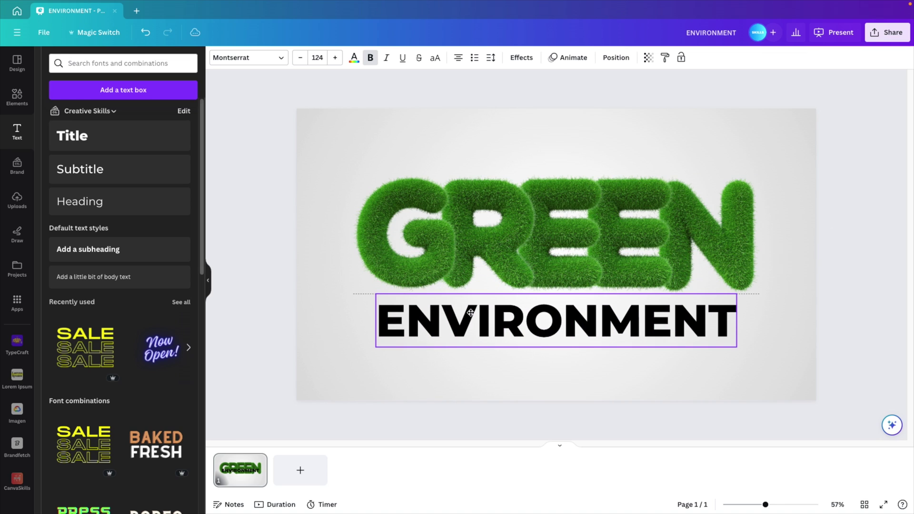
# Set the ENVIRONMENT text's transparency to 10 and shrink it to font size 108, centred under GREEN.
pyautogui.click(648, 58)
pyautogui.moveTo(648, 95); pyautogui.dragTo(566, 96)
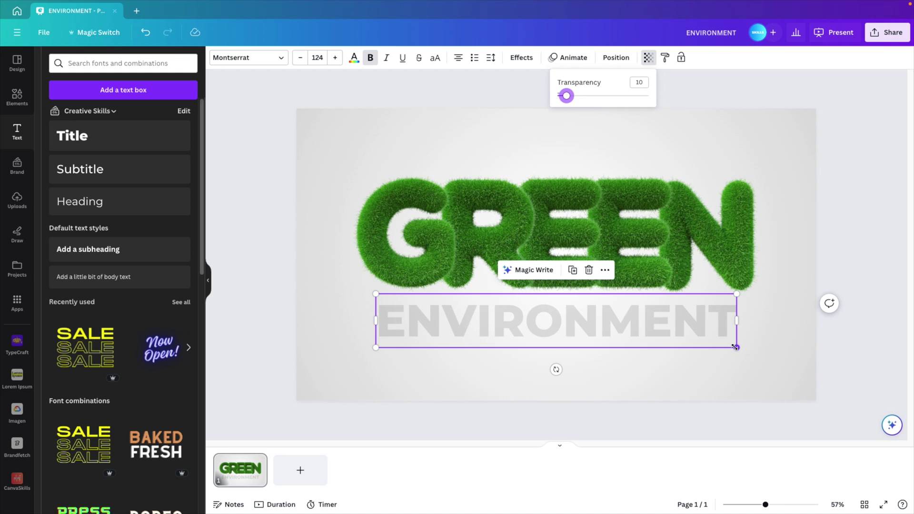
pyautogui.moveTo(735, 347); pyautogui.dragTo(712, 341)
pyautogui.moveTo(641, 328); pyautogui.dragTo(640, 322)
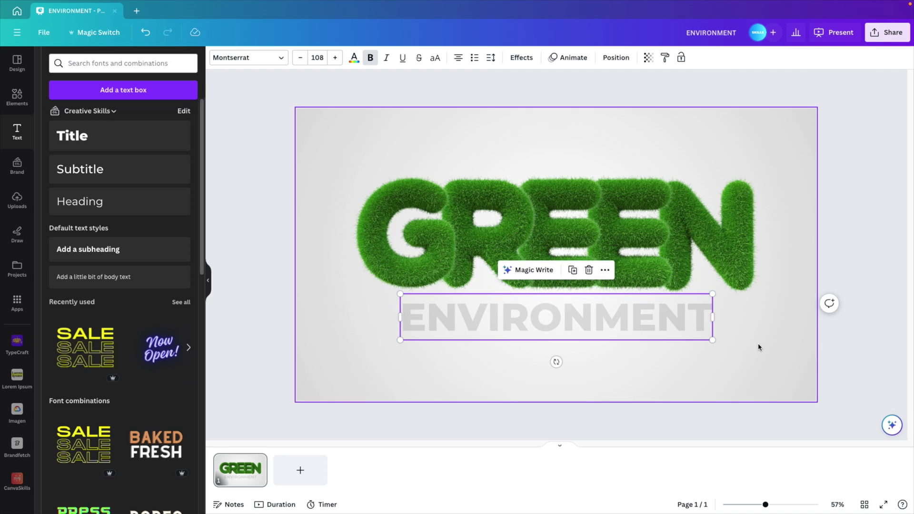
pyautogui.click(758, 347)
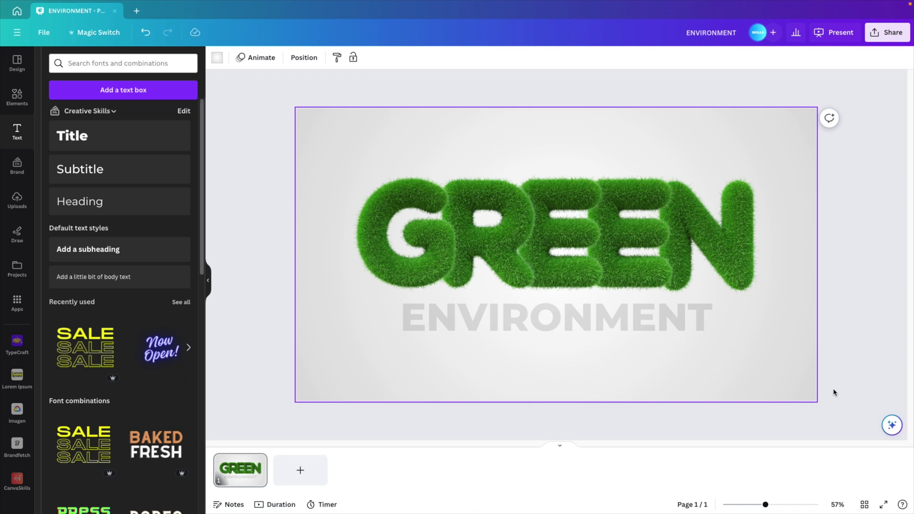
# Duplicate the page and delete the GREEN lettering and the ENVIRONMENT text from the copy.
pyautogui.click(242, 480)
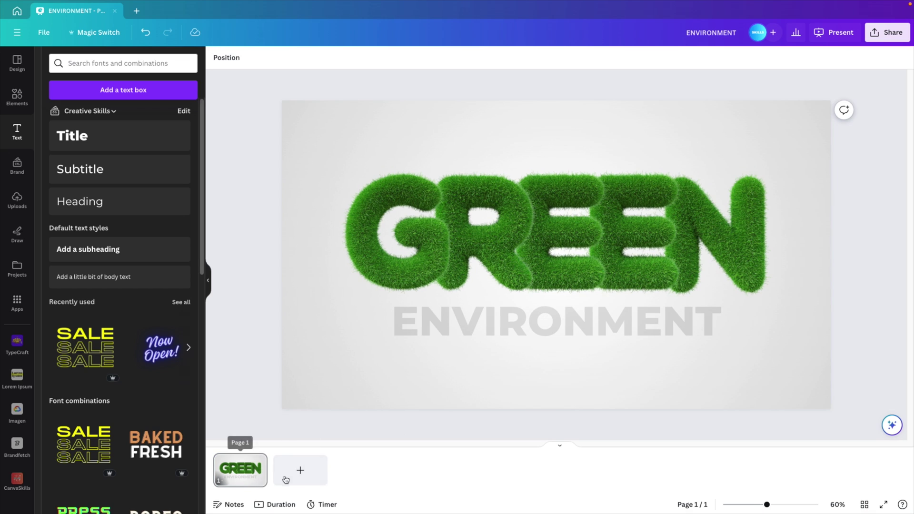
pyautogui.click(259, 460)
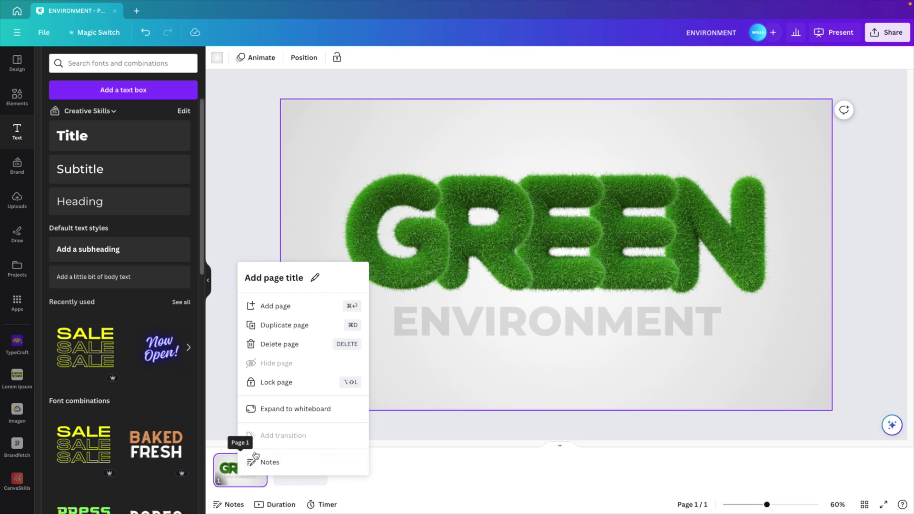
pyautogui.click(560, 444)
pyautogui.click(560, 445)
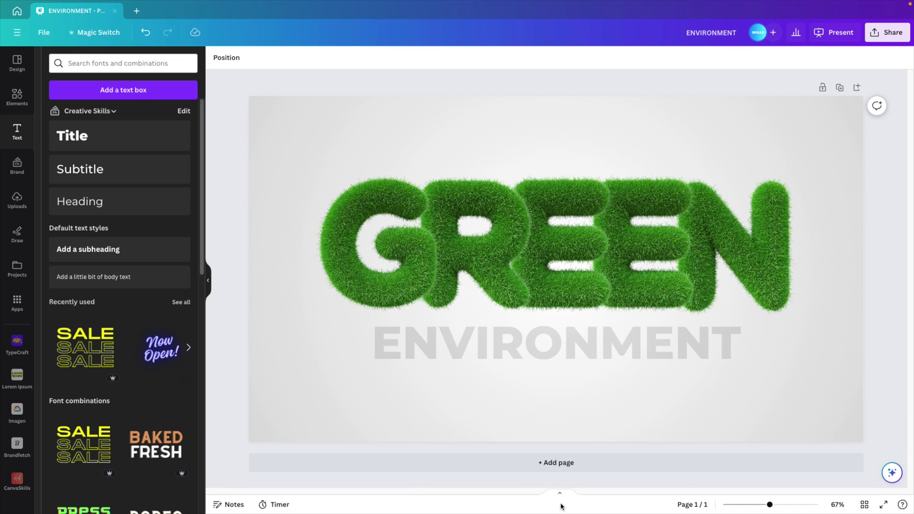
pyautogui.click(839, 88)
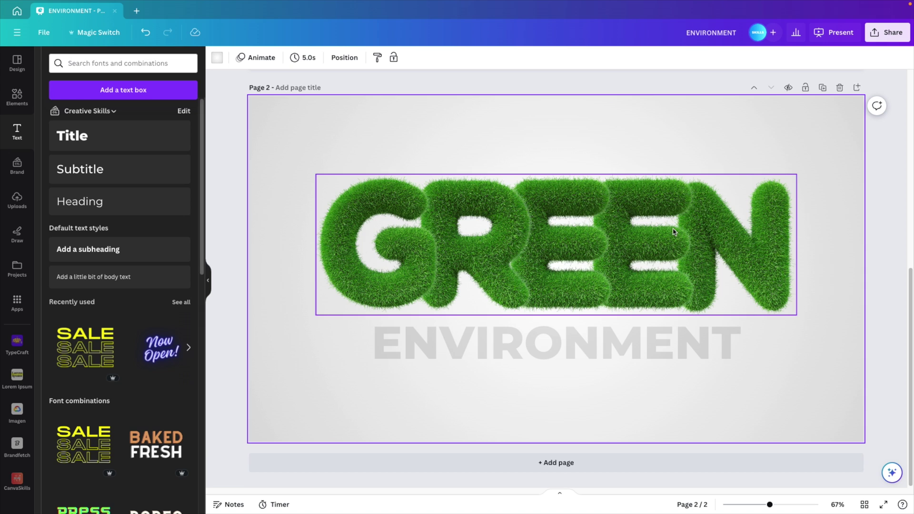
pyautogui.moveTo(895, 171); pyautogui.dragTo(338, 362)
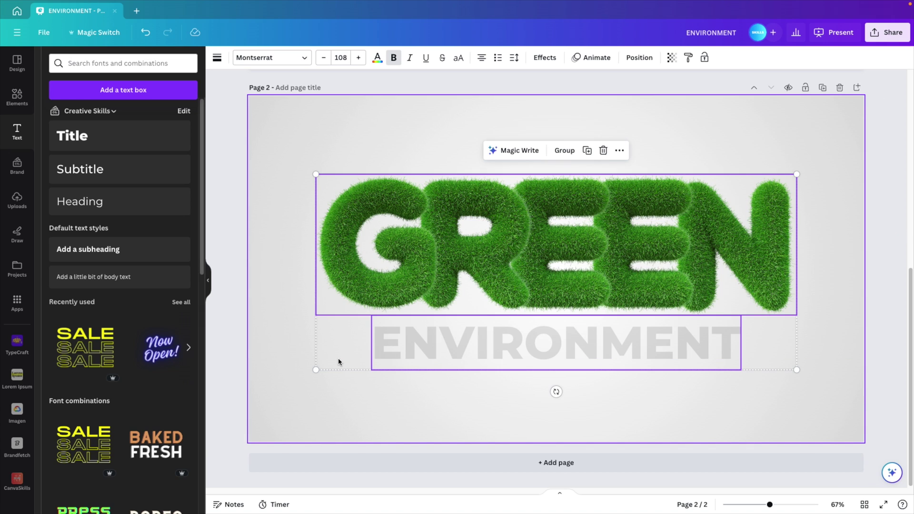
pyautogui.press('Delete')
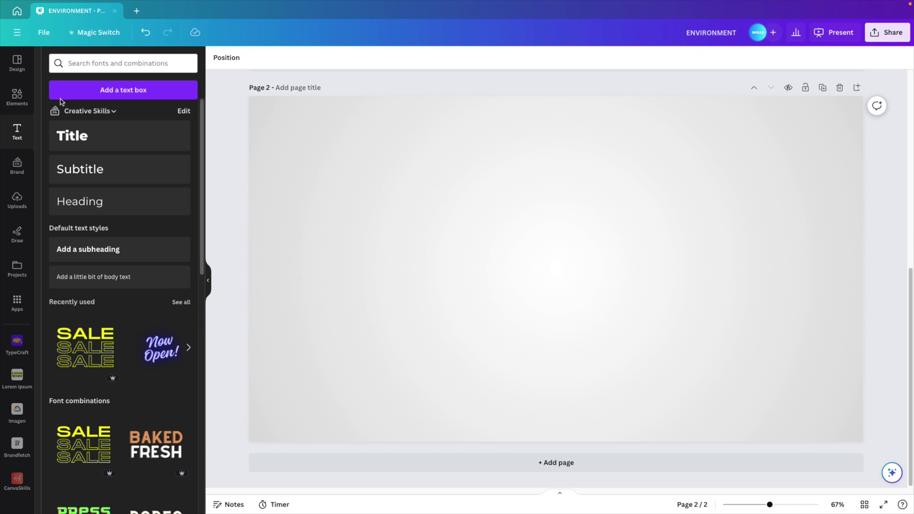
# Add the grass letter O to page 2, search the graphics for "grass letters C", and add the grass C.
pyautogui.click(19, 99)
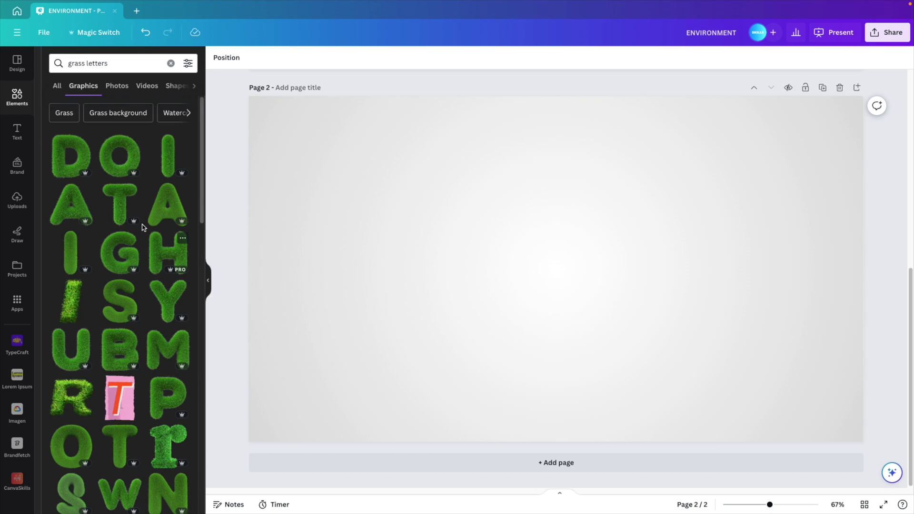
pyautogui.click(110, 153)
pyautogui.scroll(-2, 142, 326)
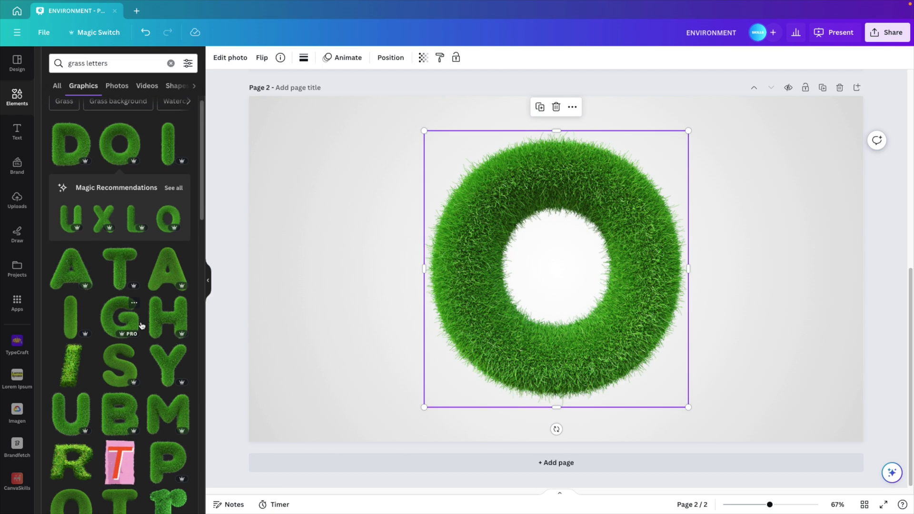
pyautogui.scroll(3, 141, 325)
pyautogui.click(124, 64)
pyautogui.write('C')
pyautogui.press('Return')
pyautogui.click(71, 143)
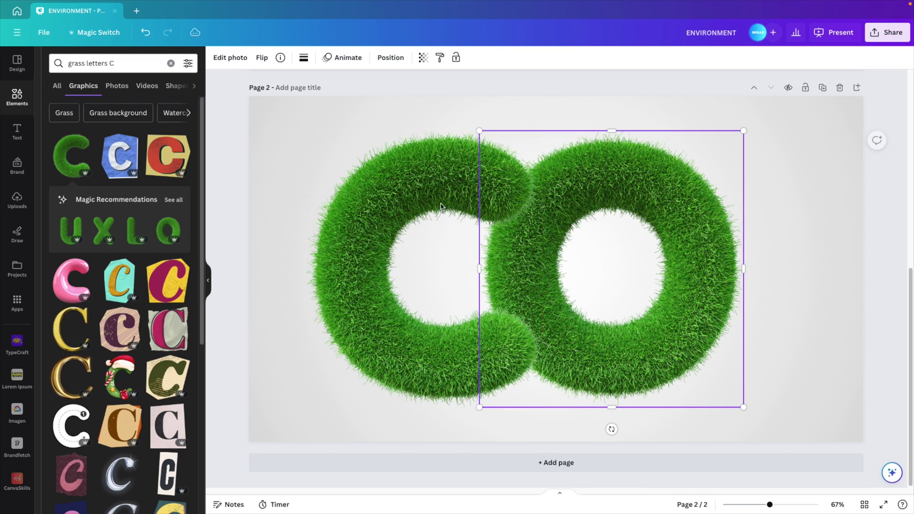
# Scale down the C and O and place them side by side on the left half of page 2, with the C overlapping the O.
pyautogui.keyDown('shift'); pyautogui.click(420, 194); pyautogui.keyUp('shift')
pyautogui.moveTo(743, 131); pyautogui.dragTo(580, 233)
pyautogui.moveTo(528, 267); pyautogui.dragTo(490, 214)
pyautogui.click(450, 238)
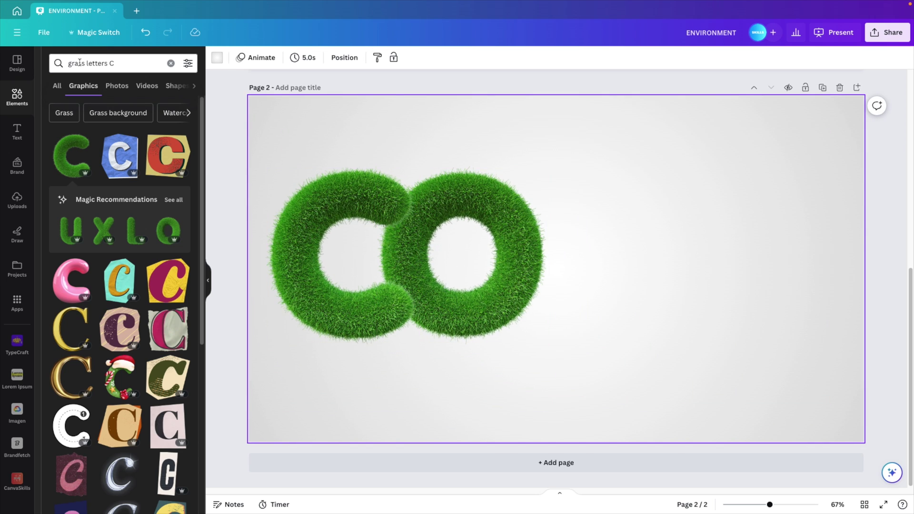
# Search the graphics for "grass number 2" and add the dark green grass 2 to page 2.
pyautogui.click(130, 64)
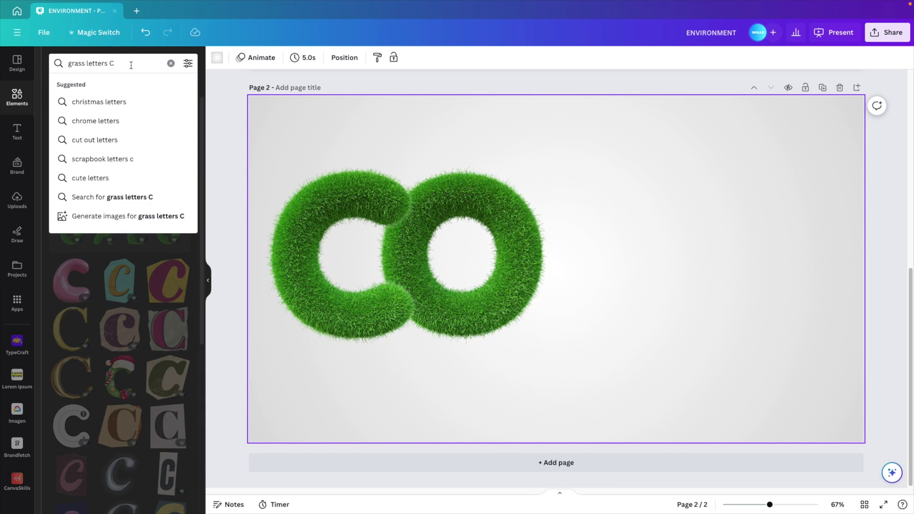
pyautogui.press('BackSpace')
pyautogui.write('2')
pyautogui.press('Return')
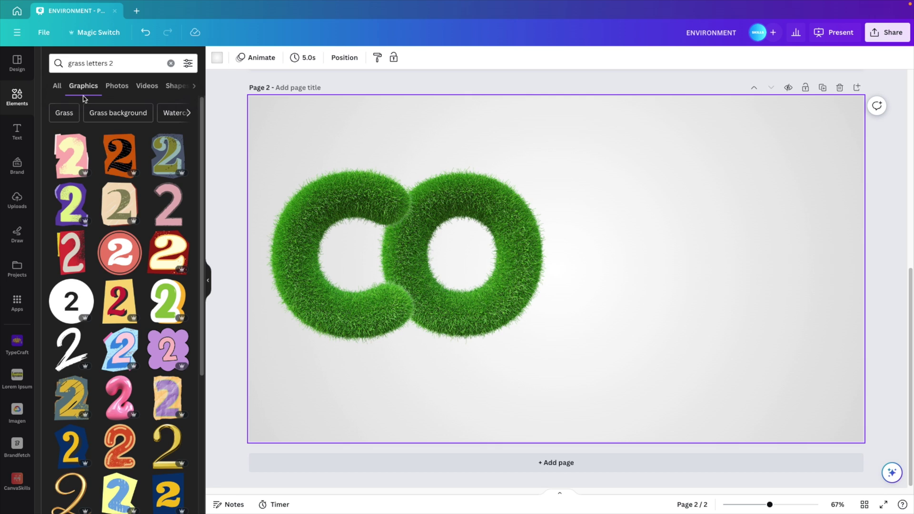
pyautogui.doubleClick(100, 63)
pyautogui.write('number')
pyautogui.press('Return')
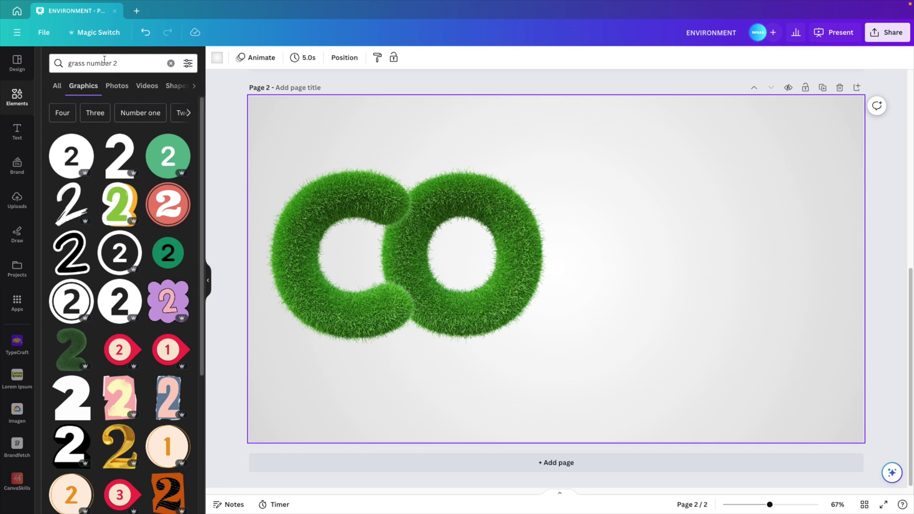
pyautogui.scroll(-1, 73, 345)
pyautogui.click(68, 347)
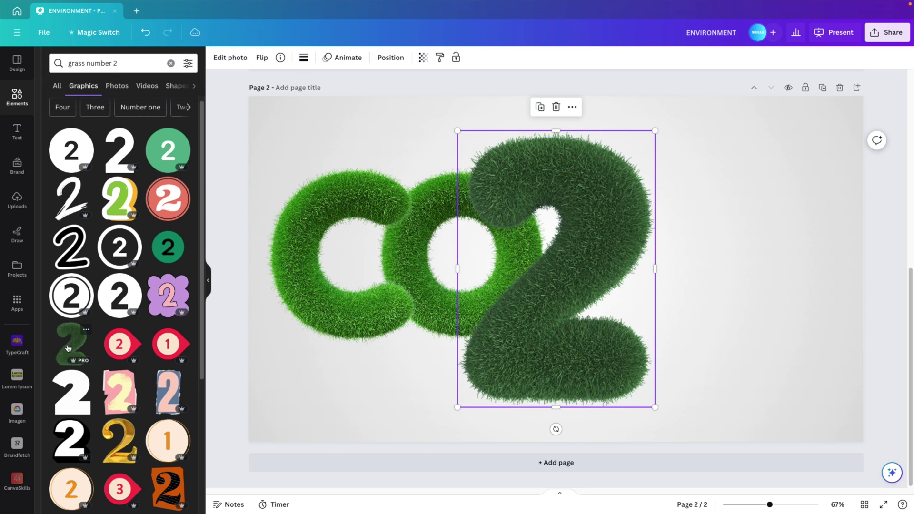
# Scale the 2 down to about 300 px wide and place it as a subscript at the lower right of the O.
pyautogui.moveTo(651, 133); pyautogui.dragTo(561, 218)
pyautogui.hotkey('ctrl', 'z')
pyautogui.moveTo(655, 130); pyautogui.dragTo(555, 267)
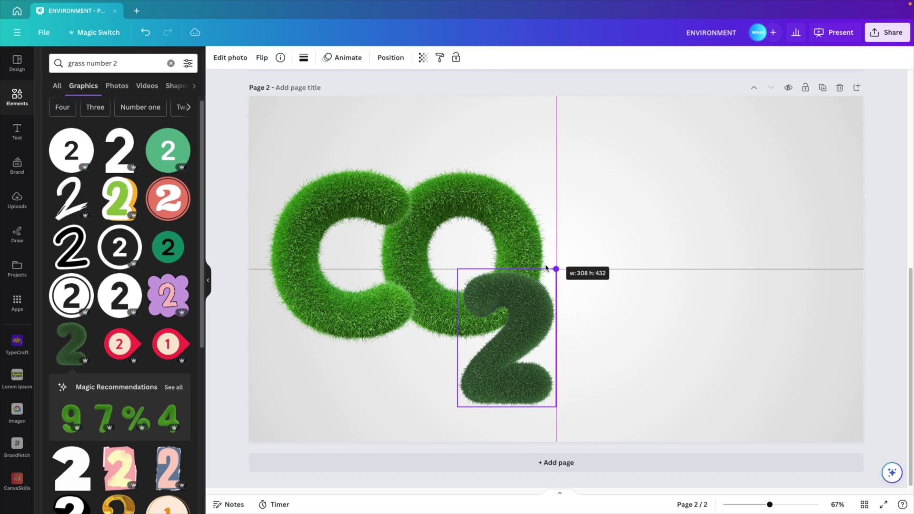
pyautogui.moveTo(521, 318); pyautogui.dragTo(612, 303)
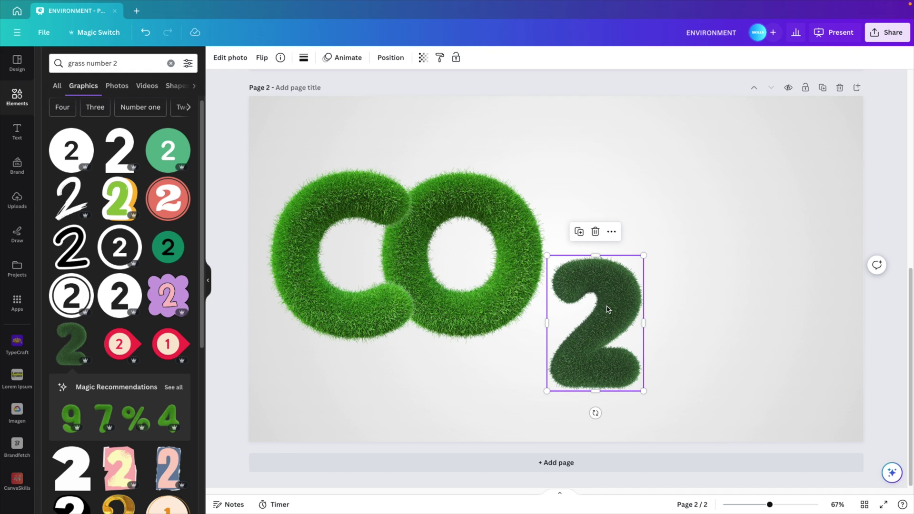
# Apply the Vinto filter to the grass 2 and reduce the filter's intensity slightly.
pyautogui.click(231, 58)
pyautogui.moveTo(193, 278)
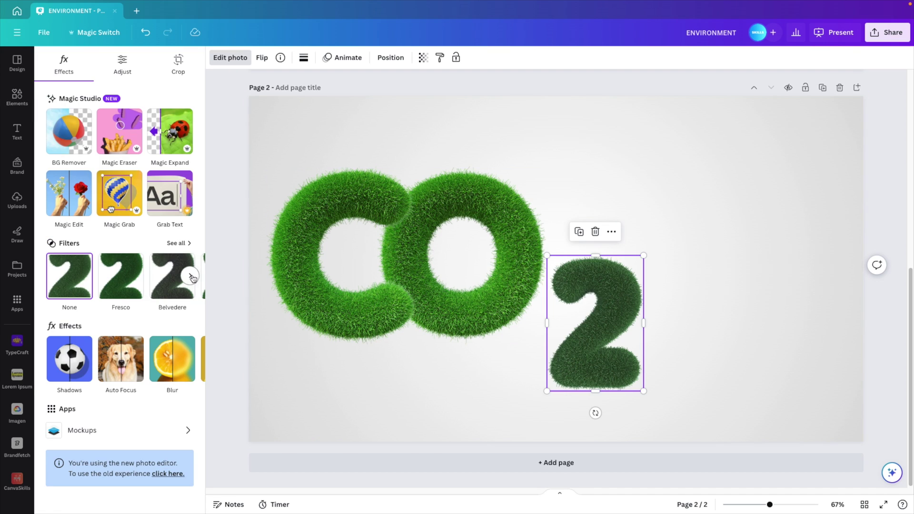
pyautogui.click(184, 243)
pyautogui.scroll(-2, 81, 309)
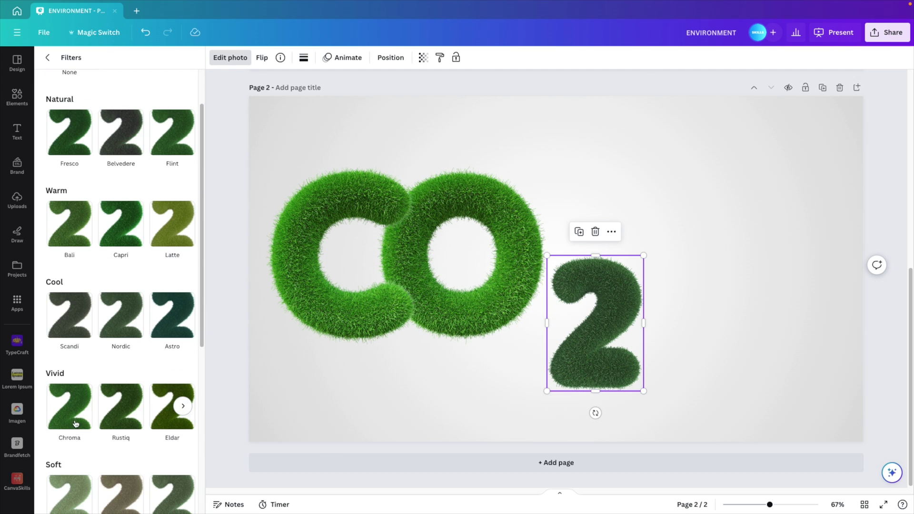
pyautogui.click(76, 413)
pyautogui.scroll(-5, 76, 413)
pyautogui.click(69, 365)
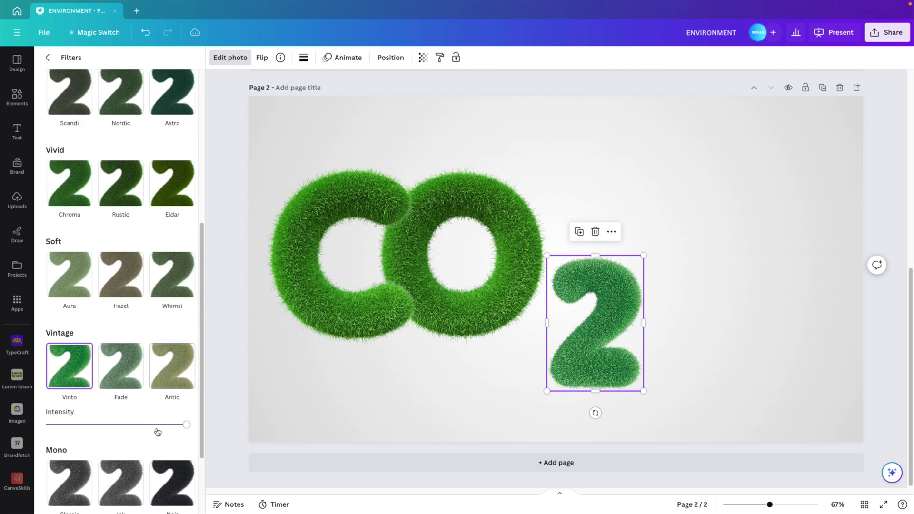
pyautogui.moveTo(186, 425); pyautogui.dragTo(167, 425)
# Apply the Myrtle duotone effect to the grass 2.
pyautogui.click(183, 383)
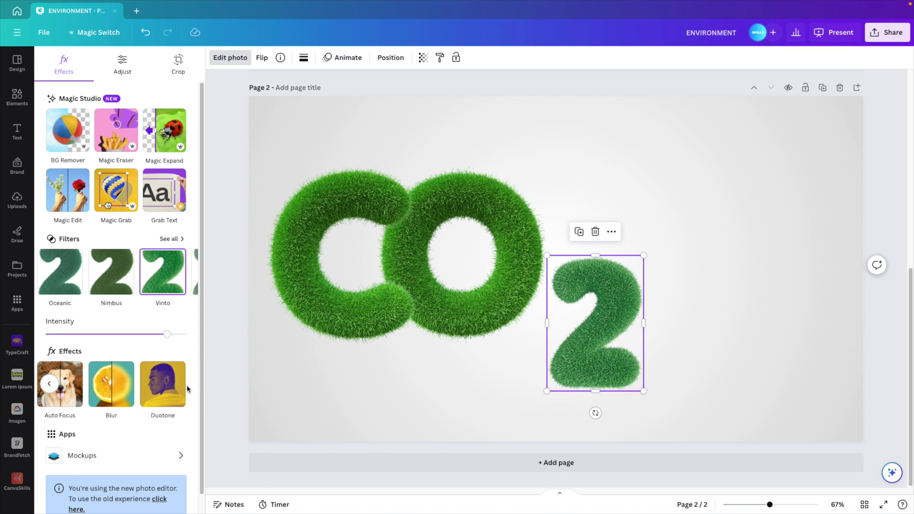
pyautogui.click(157, 394)
pyautogui.scroll(-4, 103, 272)
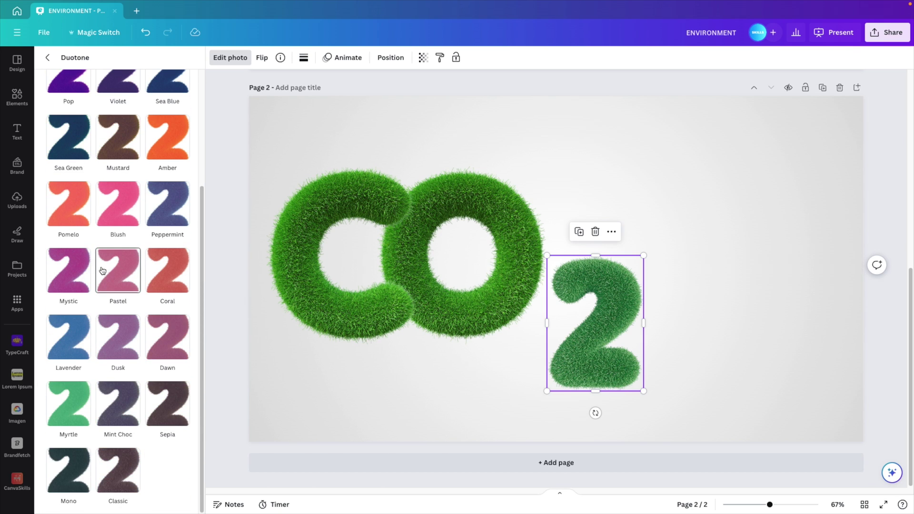
pyautogui.click(66, 405)
pyautogui.scroll(-1, 121, 401)
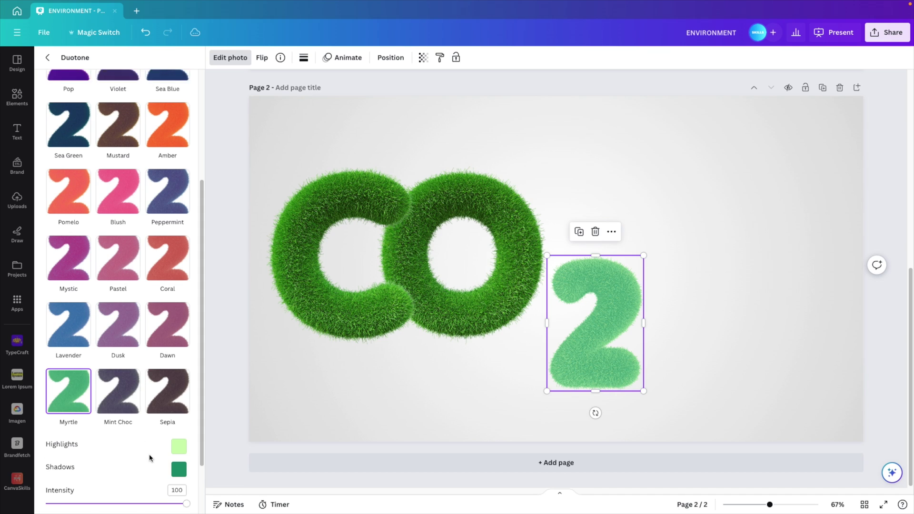
# Reduce the Myrtle duotone intensity on the grass 2 to 13 and change its shadows colour to bright green.
pyautogui.moveTo(186, 478); pyautogui.dragTo(98, 478)
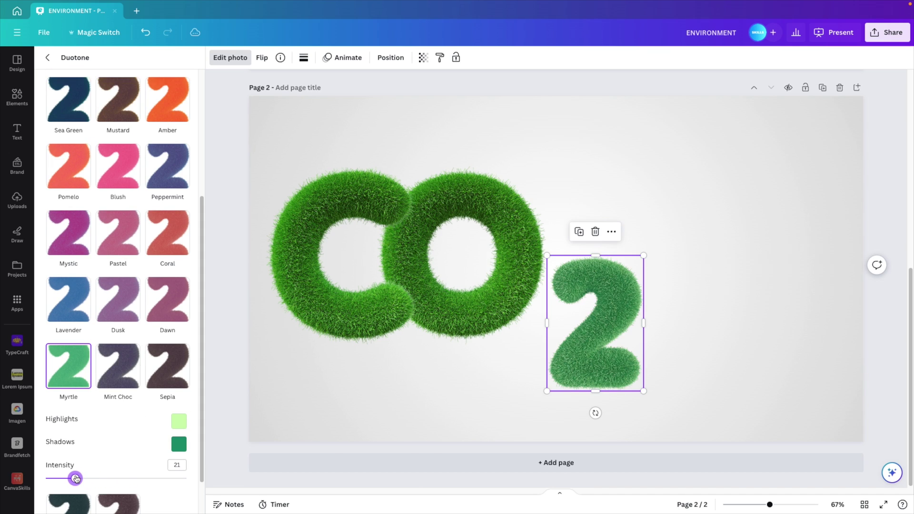
pyautogui.click(178, 444)
pyautogui.moveTo(235, 400)
pyautogui.mouseDown()
pyautogui.moveTo(208, 400)
pyautogui.moveTo(220, 400)
pyautogui.mouseUp()
pyautogui.click(308, 341)
pyautogui.click(140, 443)
# Change the duotone highlights colour of the grass 2 to a saturated bright green.
pyautogui.click(180, 421)
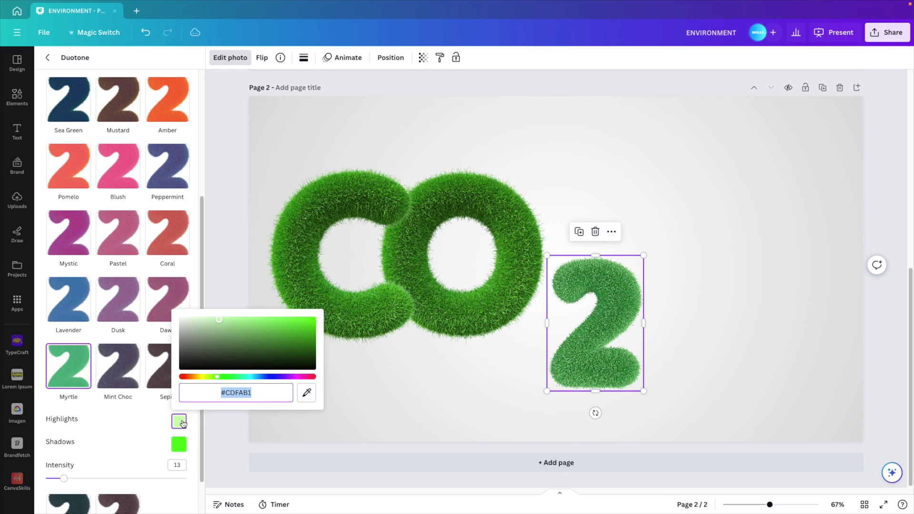
pyautogui.moveTo(261, 322); pyautogui.dragTo(279, 319)
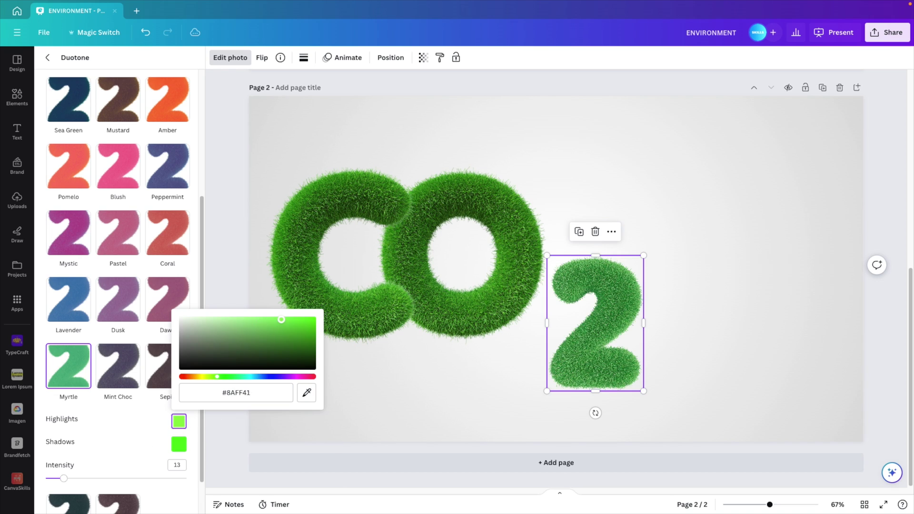
pyautogui.click(306, 319)
pyautogui.click(677, 372)
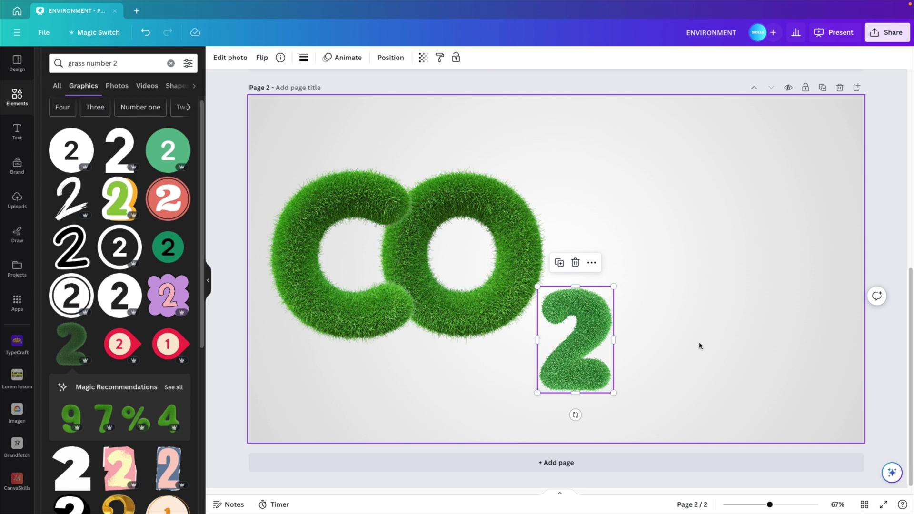
pyautogui.click(699, 346)
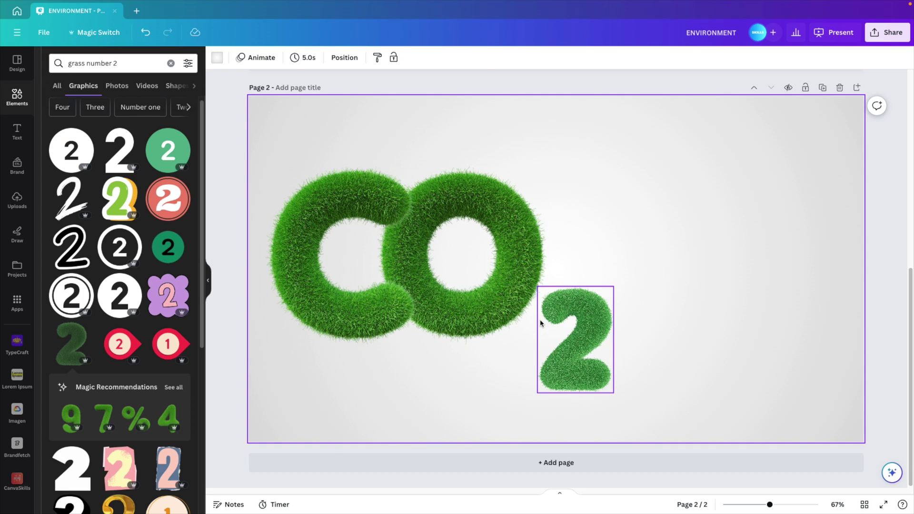
# Look through the full filter list for the grass 2, and scale it down further beside the O's lower right edge.
pyautogui.click(570, 353)
pyautogui.click(230, 57)
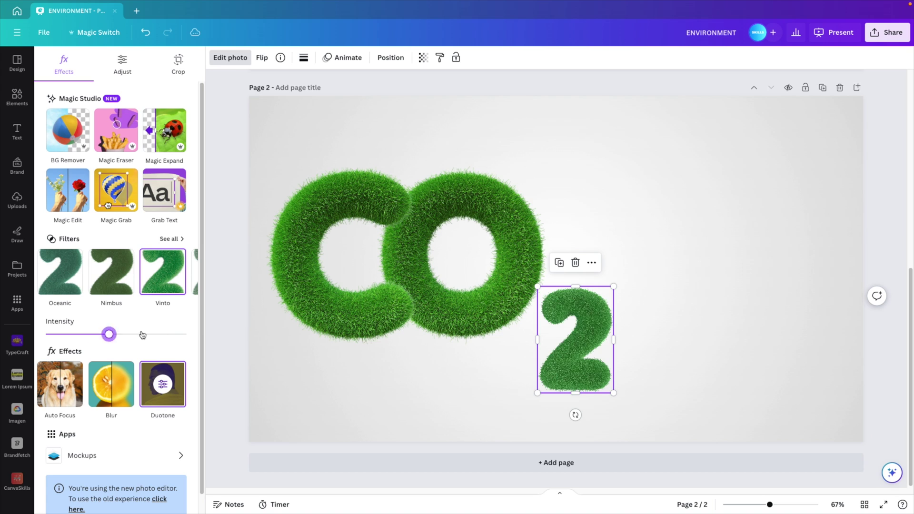
pyautogui.click(172, 242)
pyautogui.scroll(-4, 177, 242)
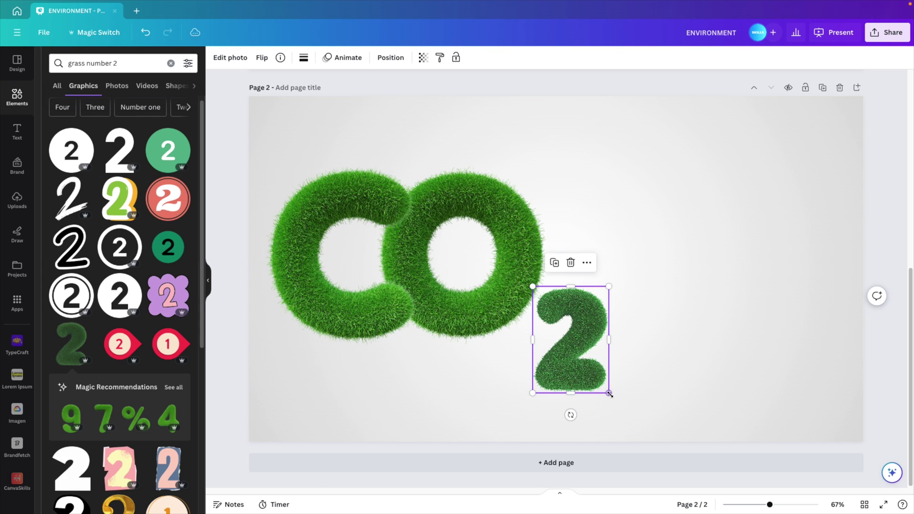
pyautogui.moveTo(609, 393); pyautogui.dragTo(597, 368)
pyautogui.moveTo(562, 328); pyautogui.dragTo(567, 338)
pyautogui.click(649, 367)
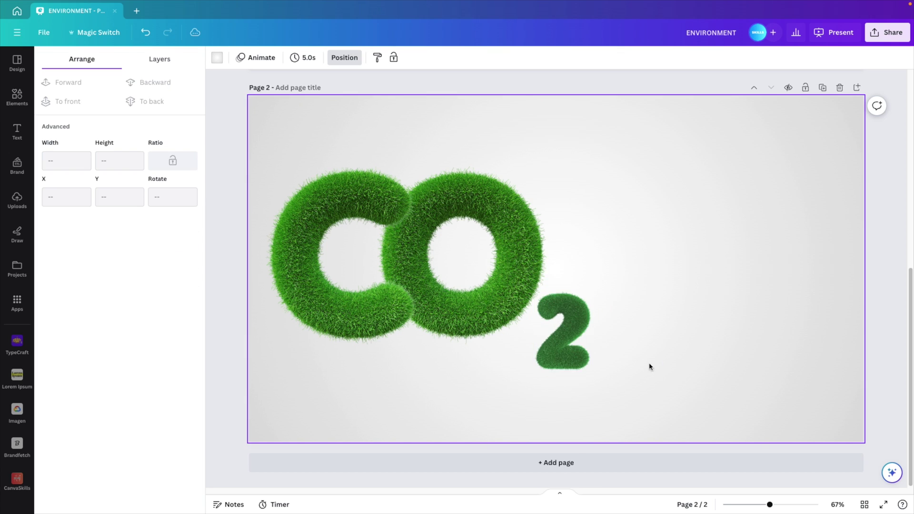
# Group the CO2 lettering, scale it to about 1065 px wide and shift it partly past the page's left edge.
pyautogui.moveTo(649, 367); pyautogui.dragTo(250, 158)
pyautogui.click(402, 146)
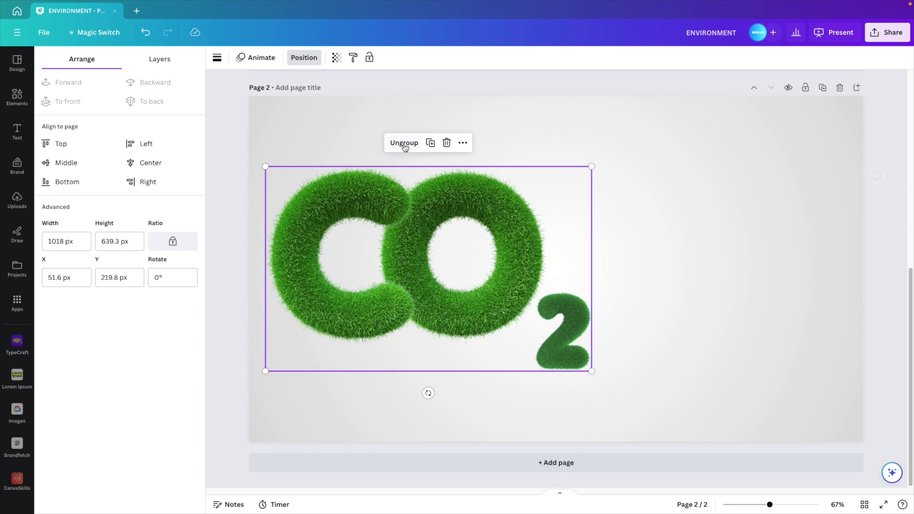
pyautogui.moveTo(591, 371); pyautogui.dragTo(561, 333)
pyautogui.moveTo(468, 286); pyautogui.dragTo(416, 280)
pyautogui.moveTo(505, 340); pyautogui.dragTo(555, 374)
pyautogui.moveTo(484, 300); pyautogui.dragTo(482, 305)
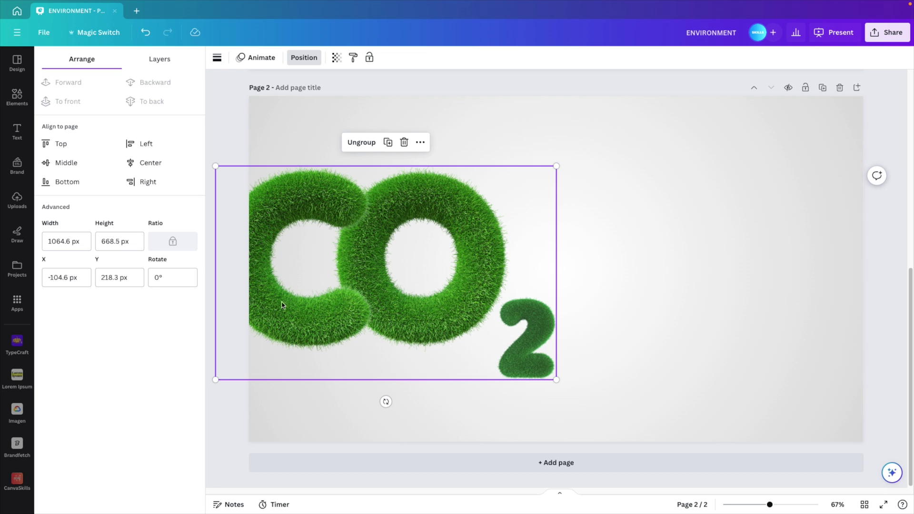
pyautogui.click(653, 315)
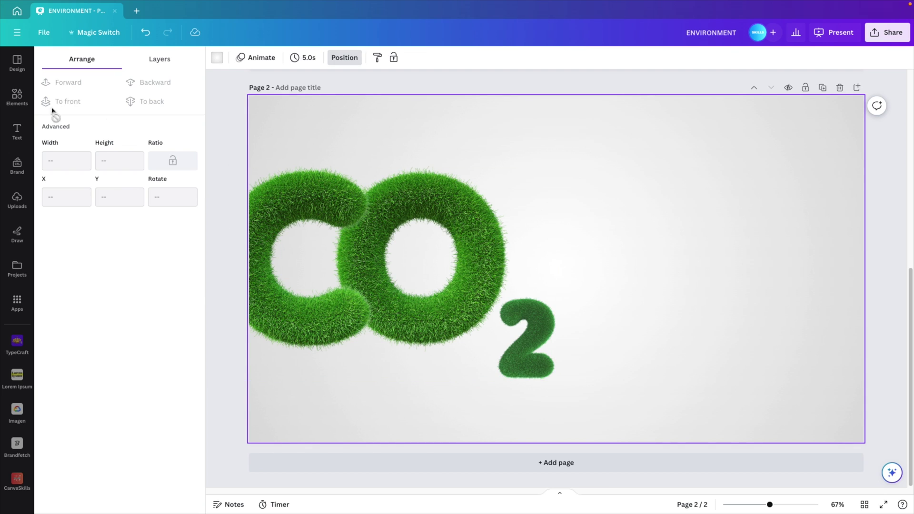
# Add a title reading "LOREM IPSUM", enlarge it and place it in the empty area beside the CO2.
pyautogui.click(17, 131)
pyautogui.click(103, 139)
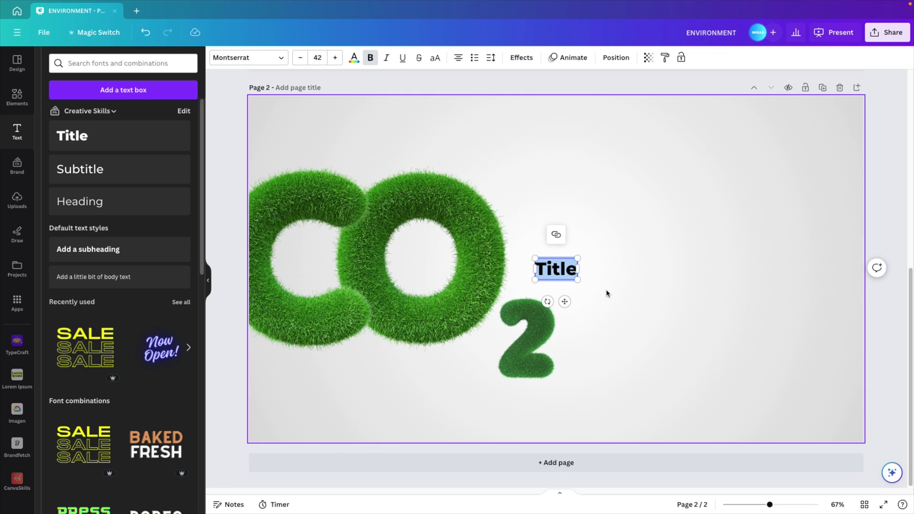
pyautogui.write('LOREM IPSUM')
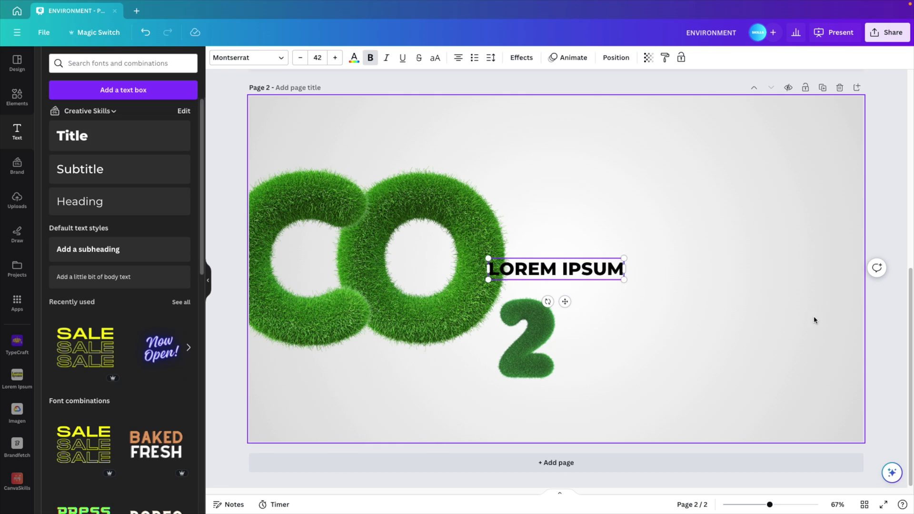
pyautogui.moveTo(590, 271); pyautogui.dragTo(767, 231)
pyautogui.click(740, 308)
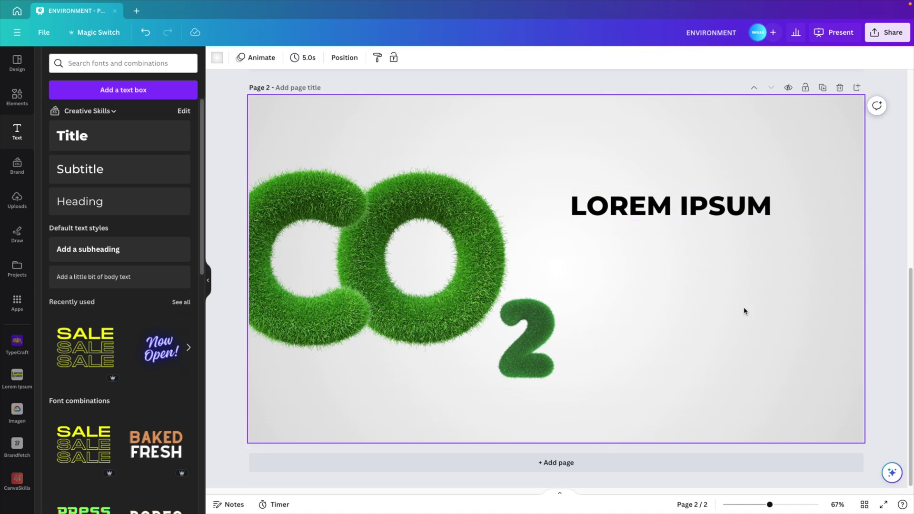
# Duplicate the title directly beneath itself, scale the copy to font size 36.7 and set it to Montserrat Medium.
pyautogui.moveTo(648, 213); pyautogui.dragTo(649, 250)
pyautogui.moveTo(772, 260); pyautogui.dragTo(689, 246)
pyautogui.click(247, 57)
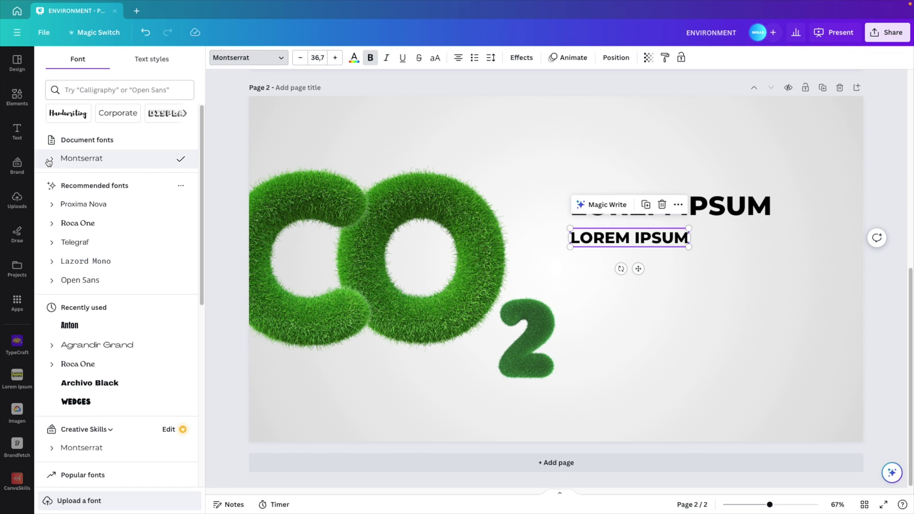
pyautogui.click(49, 160)
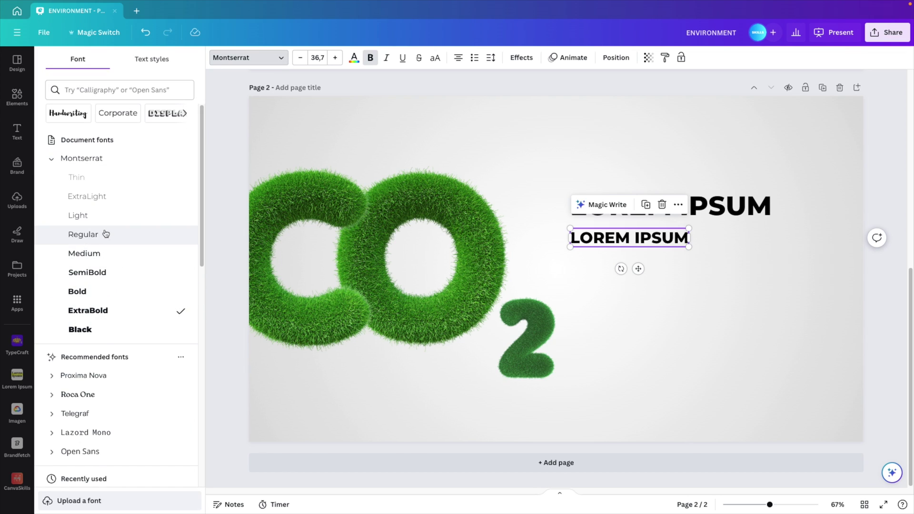
pyautogui.click(96, 272)
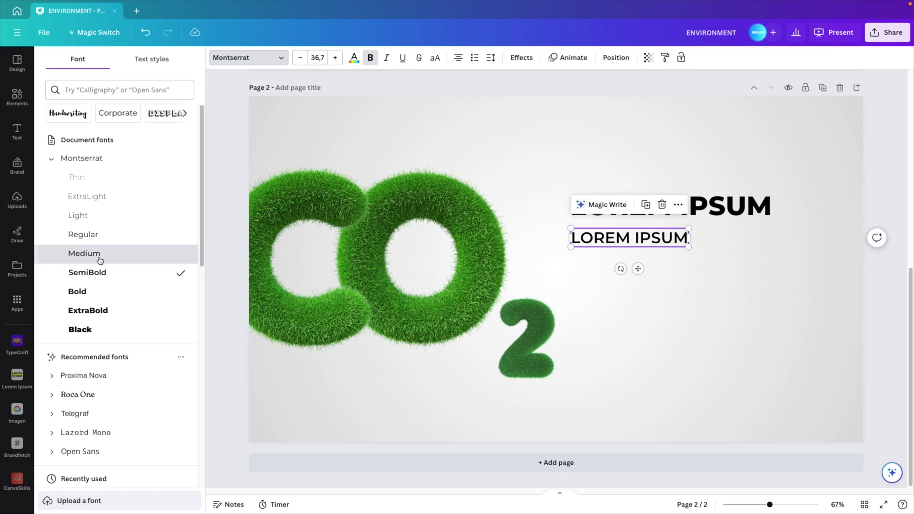
pyautogui.click(84, 253)
# Extend the subtitle text to "LOREM IPSUM DOLOR", shrink it slightly and align its start with the title.
pyautogui.click(679, 240)
pyautogui.click(685, 239)
pyautogui.write('DOLOR')
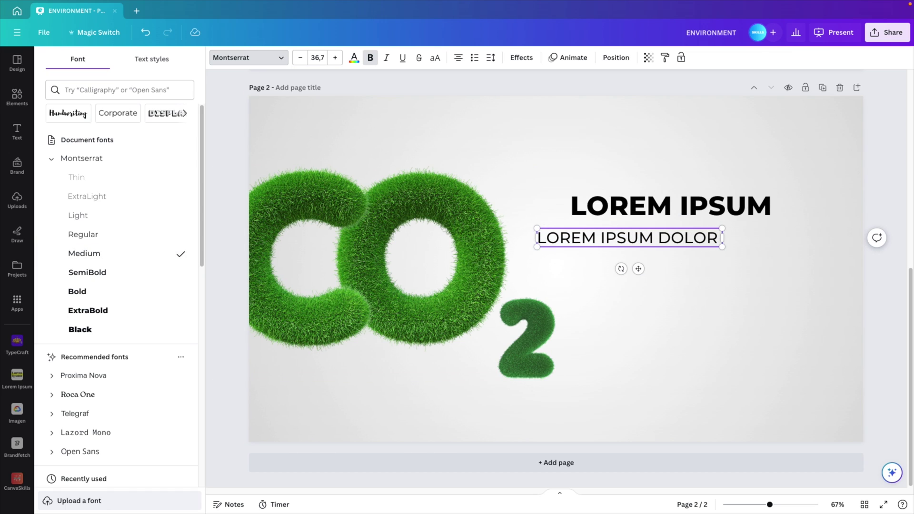
pyautogui.press('Escape')
pyautogui.click(690, 281)
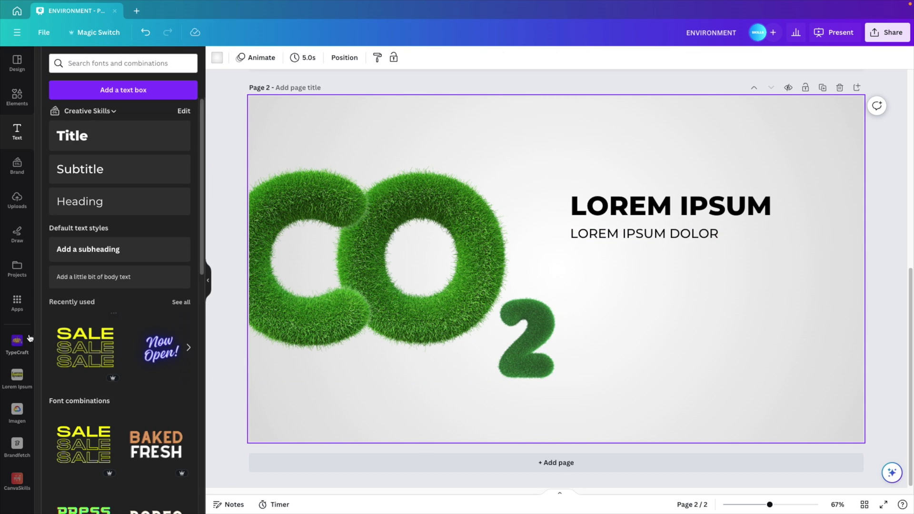
# Generate 45 words of lorem ipsum at font size 16 and place it as a narrow paragraph below the subtitle.
pyautogui.click(15, 382)
pyautogui.click(75, 119)
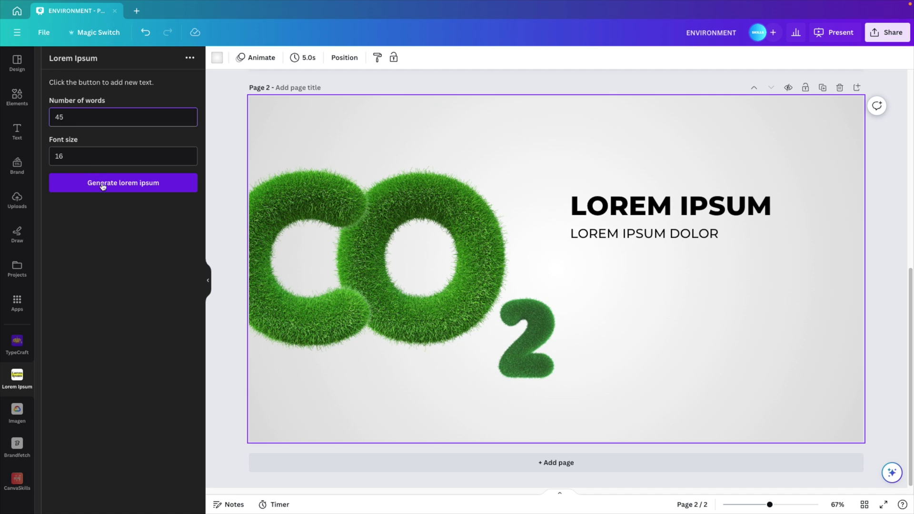
pyautogui.click(122, 183)
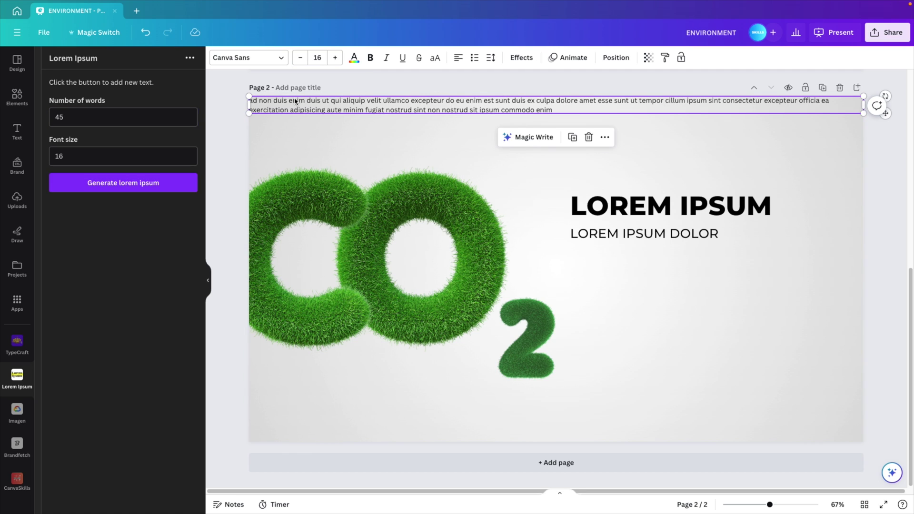
pyautogui.moveTo(295, 101); pyautogui.dragTo(755, 267)
pyautogui.moveTo(811, 286); pyautogui.dragTo(627, 273)
# Move the title, subtitle and paragraph together to sit centred in the empty space beside the CO2.
pyautogui.moveTo(759, 282); pyautogui.dragTo(785, 300)
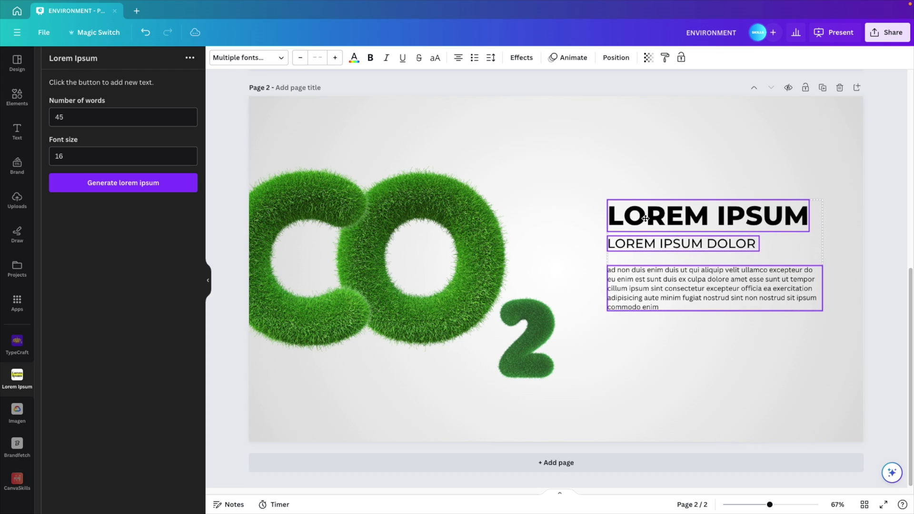
pyautogui.moveTo(644, 218); pyautogui.dragTo(637, 226)
pyautogui.click(872, 364)
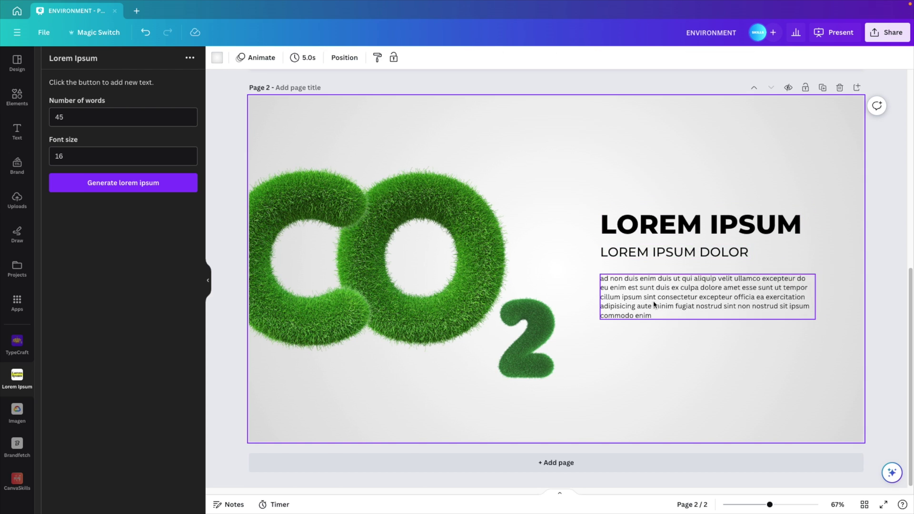
# Duplicate the paragraph below the first one and move all the text blocks up to centre them vertically.
pyautogui.click(663, 317)
pyautogui.moveTo(667, 306); pyautogui.dragTo(667, 356)
pyautogui.keyDown('shift'); pyautogui.click(695, 312); pyautogui.keyUp('shift')
pyautogui.keyDown('shift'); pyautogui.click(702, 252); pyautogui.keyUp('shift')
pyautogui.moveTo(711, 224); pyautogui.dragTo(711, 198)
pyautogui.click(756, 145)
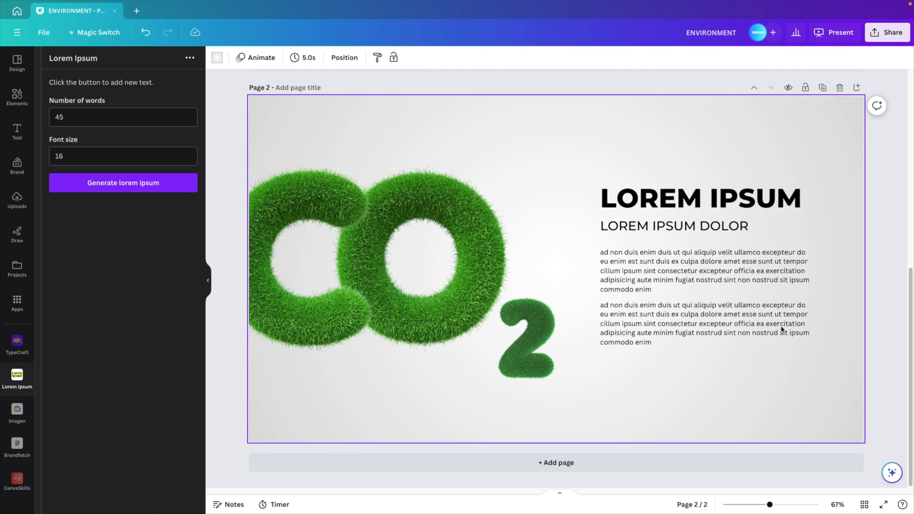
# Duplicate page 2 and delete all elements from the new page 3, keeping the gradient background.
pyautogui.click(822, 88)
pyautogui.moveTo(887, 367); pyautogui.dragTo(310, 163)
pyautogui.press('Delete')
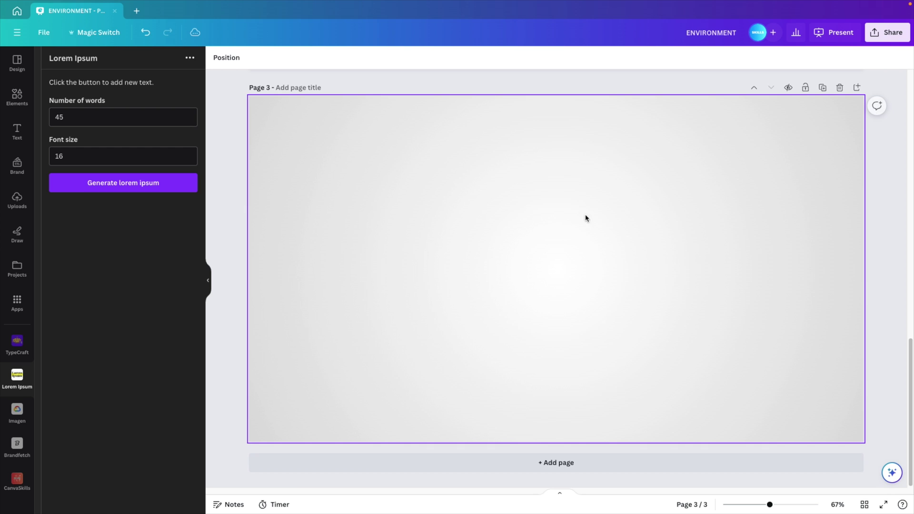
# Search the elements for "circle", add the circle shape to page 3 and move it into the left half.
pyautogui.click(15, 97)
pyautogui.click(170, 64)
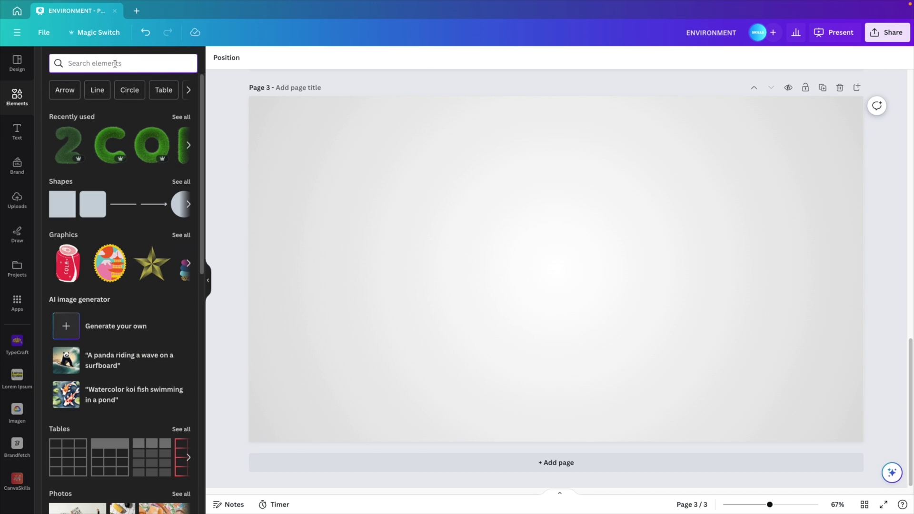
pyautogui.write('circle')
pyautogui.press('Return')
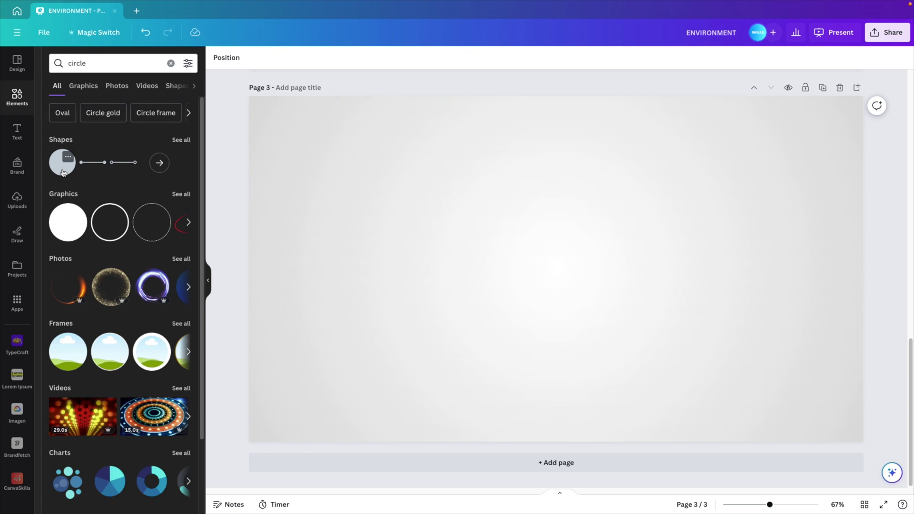
pyautogui.click(62, 163)
pyautogui.moveTo(597, 266); pyautogui.dragTo(433, 261)
# Fill the circle with white and enlarge it to about 378 px wide.
pyautogui.click(264, 58)
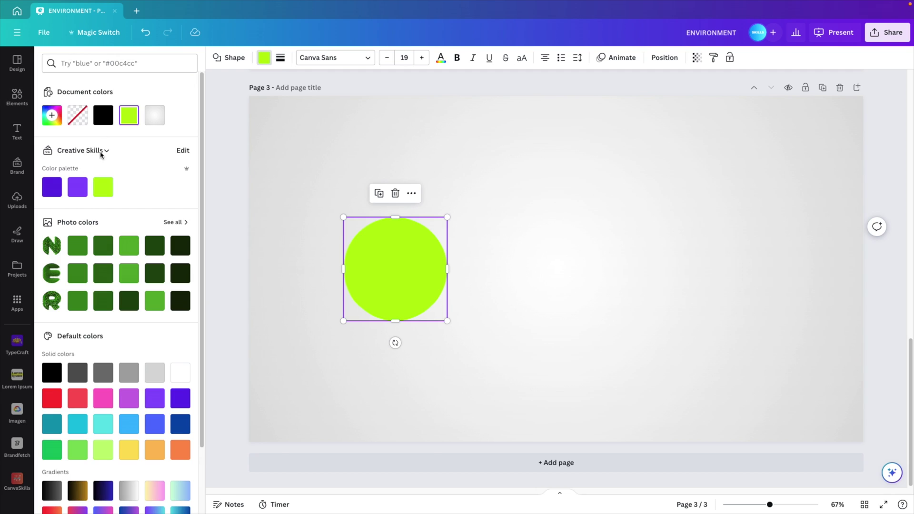
pyautogui.click(178, 374)
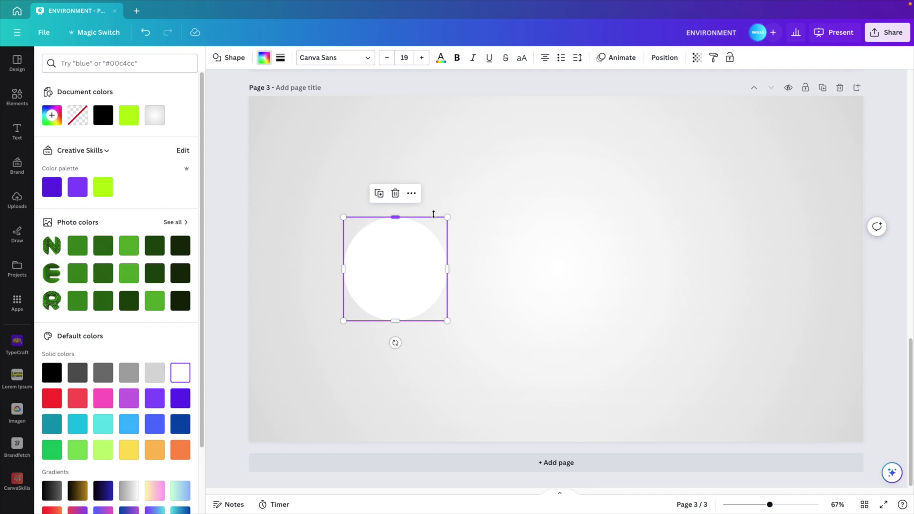
pyautogui.moveTo(447, 217); pyautogui.dragTo(473, 210)
pyautogui.click(521, 286)
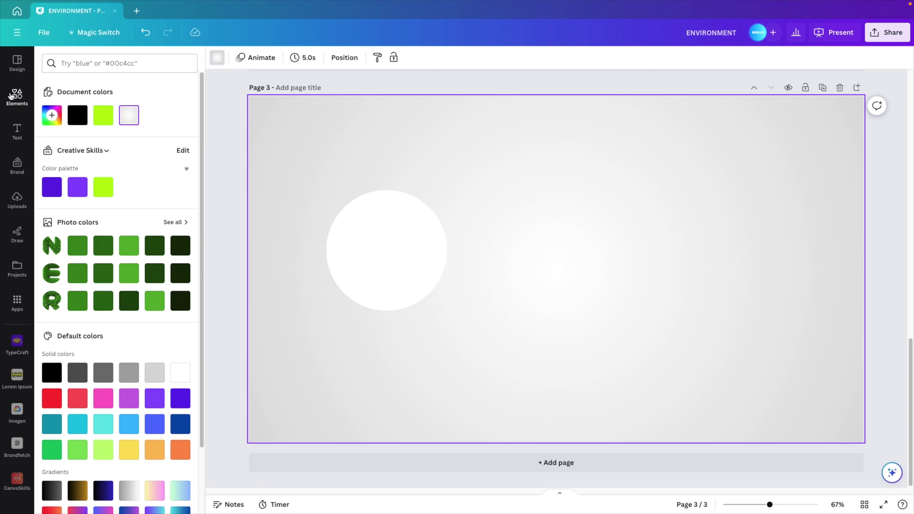
# Search the graphics for "shadow", add the round black shadow and place it over the circle at about 432 px wide.
pyautogui.click(11, 96)
pyautogui.click(96, 60)
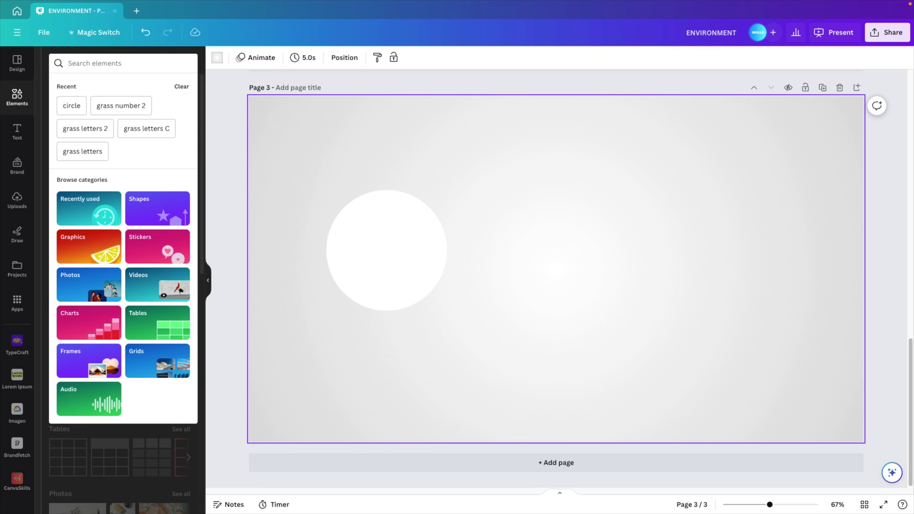
pyautogui.write('shadow')
pyautogui.press('Return')
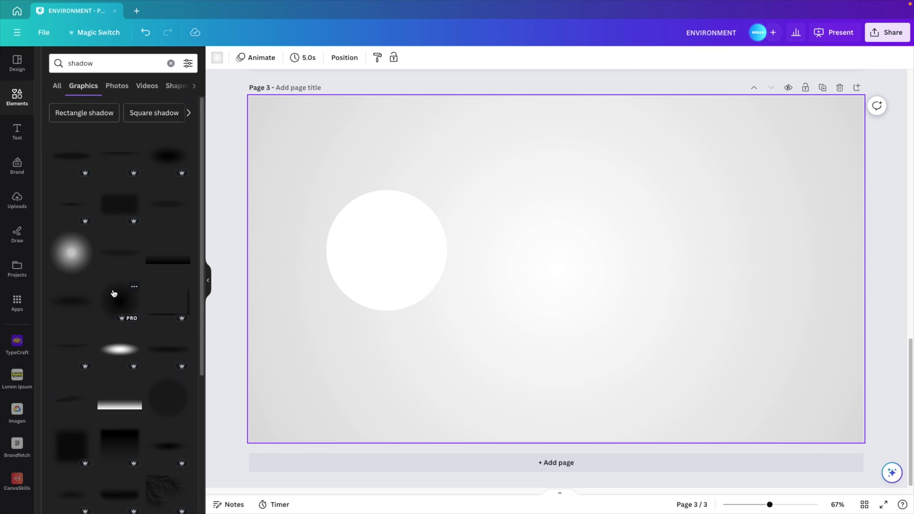
pyautogui.click(116, 296)
pyautogui.moveTo(576, 287); pyautogui.dragTo(406, 275)
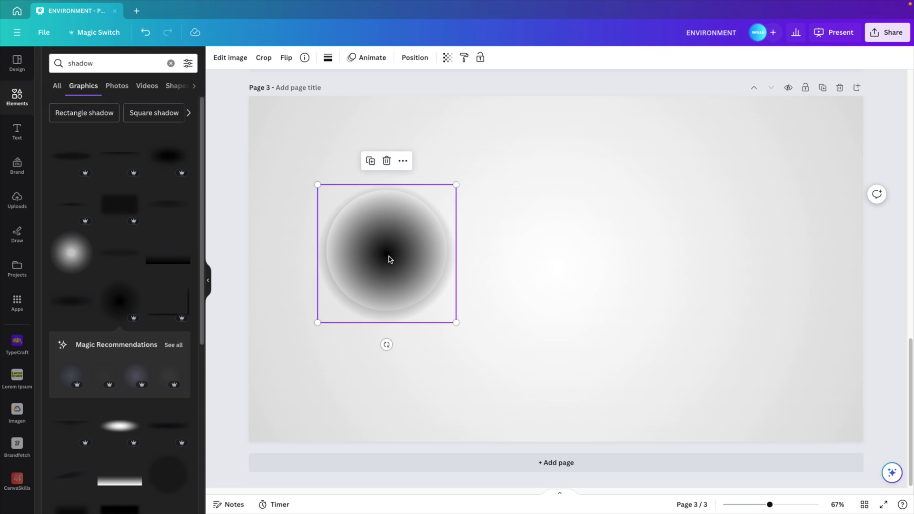
# Send the round shadow to the back and centre the white circle on it.
pyautogui.click(414, 57)
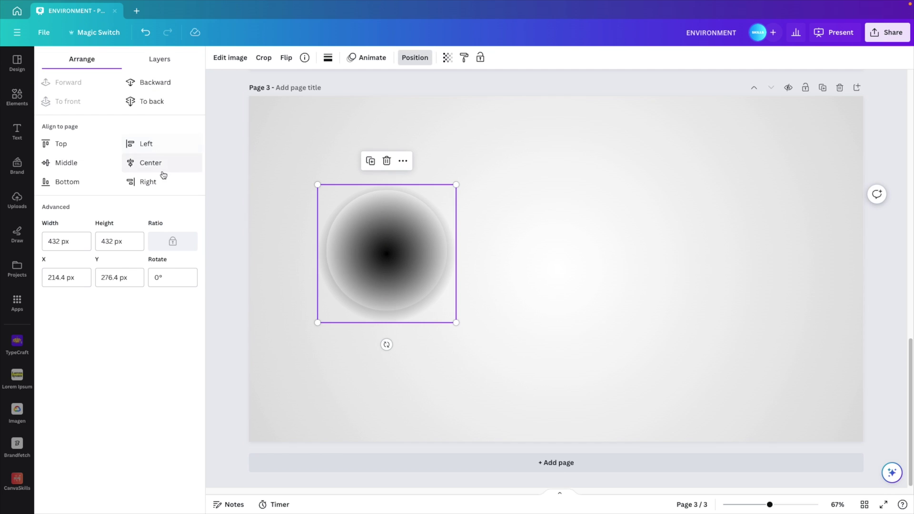
pyautogui.click(151, 101)
pyautogui.click(401, 283)
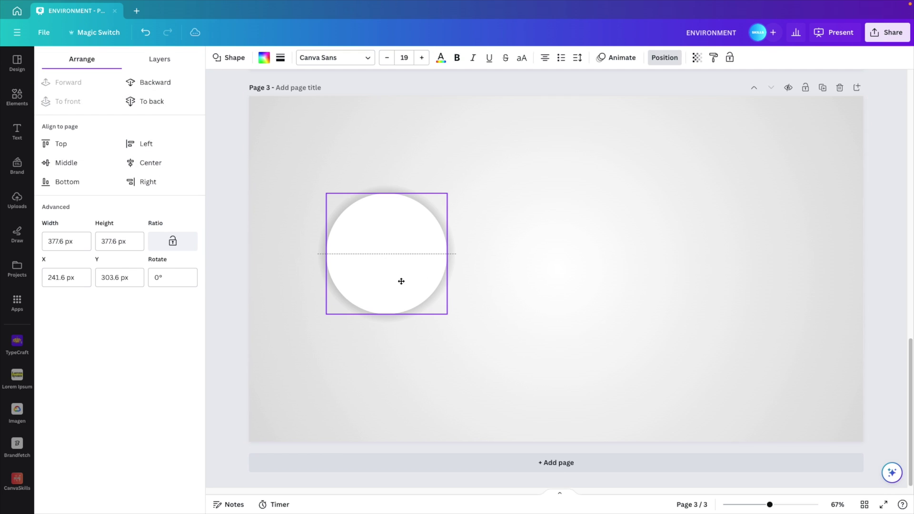
# Duplicate the shadowed circle twice and arrange the three circles in an evenly spaced row across the page.
pyautogui.moveTo(545, 355); pyautogui.dragTo(710, 269)
pyautogui.rightClick(420, 267)
pyautogui.click(436, 387)
pyautogui.click(644, 383)
pyautogui.click(18, 130)
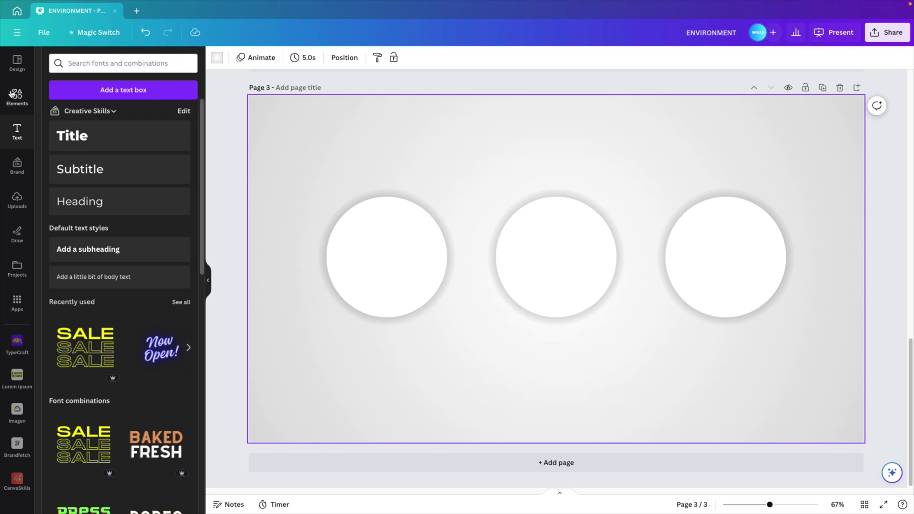
# Search the elements for "grass letter A" and add the green grass letter A to page 3.
pyautogui.click(17, 98)
pyautogui.click(106, 61)
pyautogui.write('g')
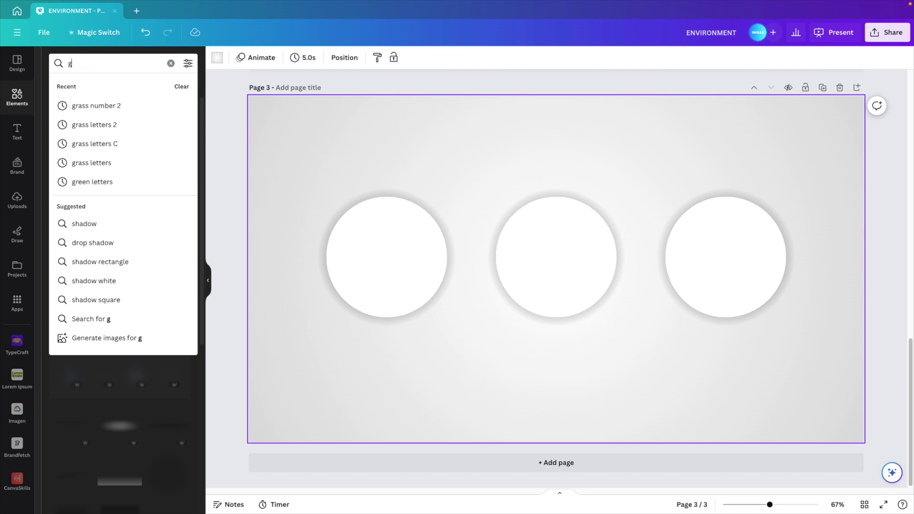
pyautogui.write('rass letter A')
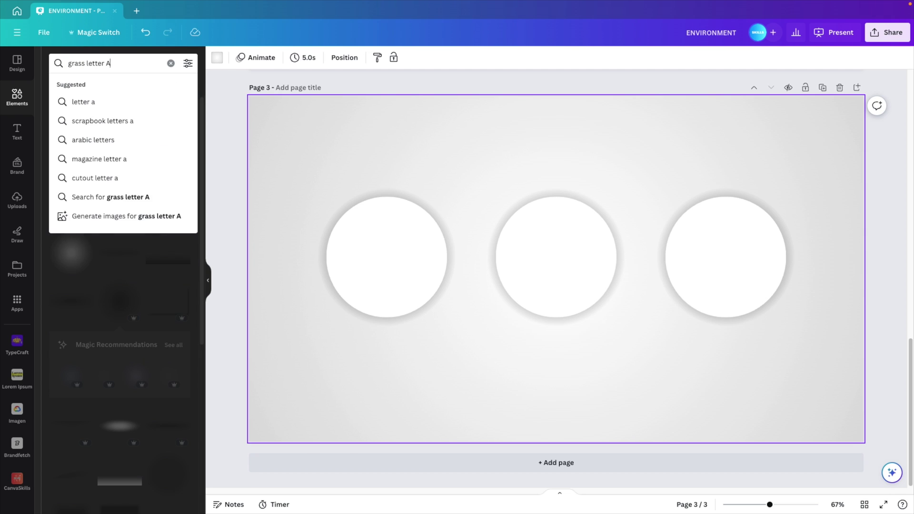
pyautogui.press('Return')
pyautogui.click(71, 158)
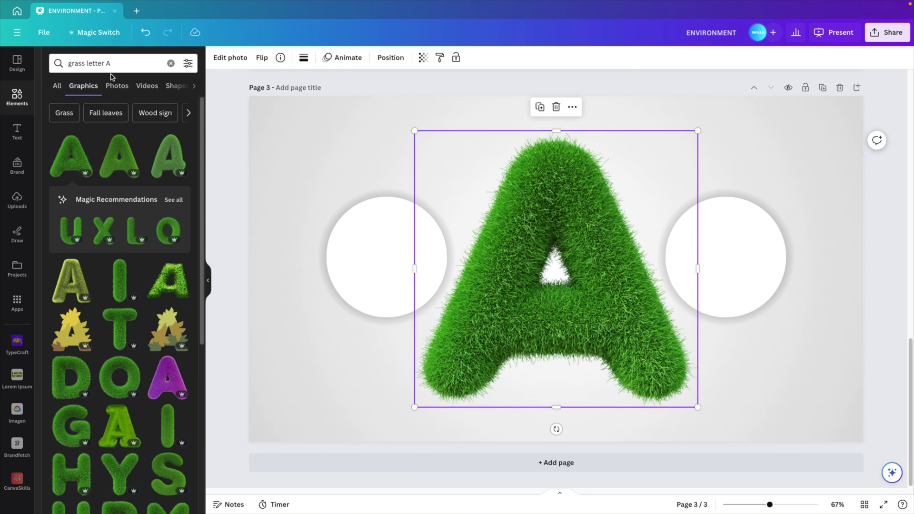
# Search for "grass letter B" and "grass letter C" and add the matching green grass letters to the page.
pyautogui.click(114, 65)
pyautogui.press('BackSpace')
pyautogui.write('B')
pyautogui.press('Return')
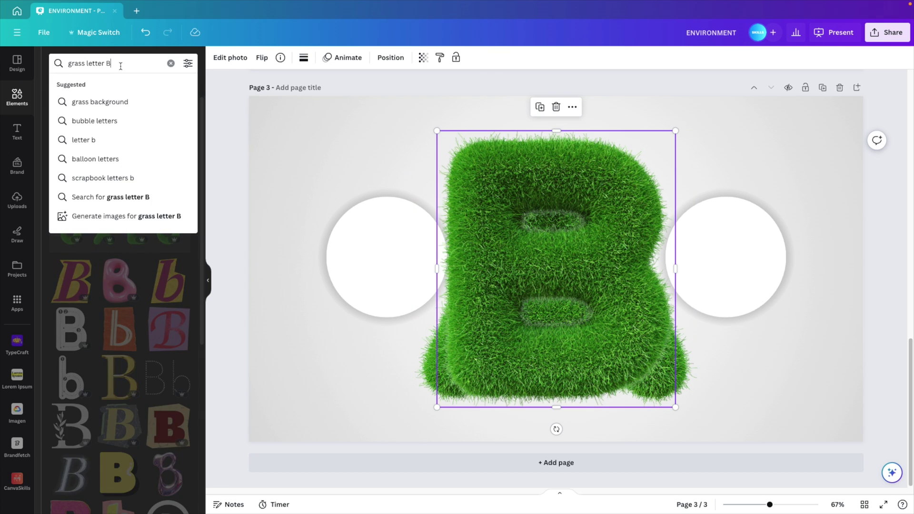
pyautogui.press('BackSpace')
pyautogui.write('C')
pyautogui.press('Return')
pyautogui.click(71, 155)
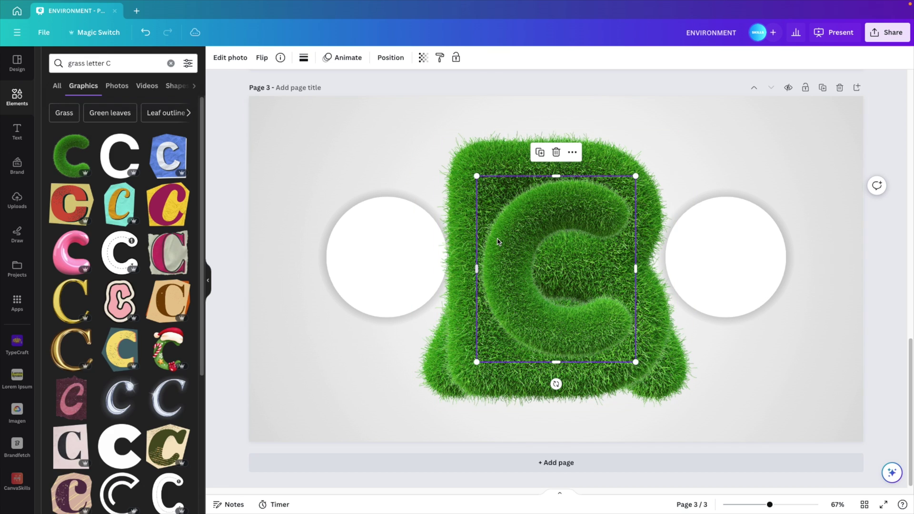
# Shrink the stacked A, B and C grass letters and pull them apart on the page.
pyautogui.moveTo(637, 178); pyautogui.dragTo(633, 180)
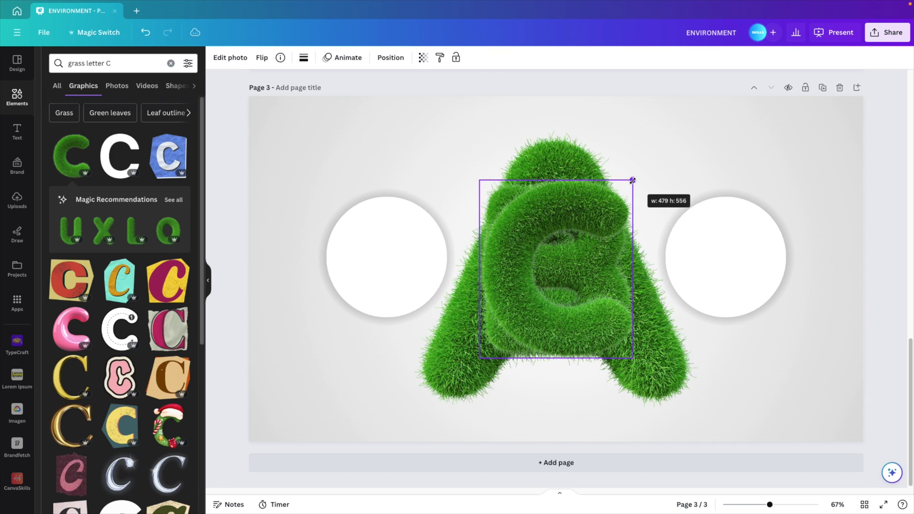
pyautogui.click(661, 371)
pyautogui.moveTo(697, 407); pyautogui.dragTo(636, 336)
pyautogui.keyDown('shift'); pyautogui.click(525, 295); pyautogui.keyUp('shift')
pyautogui.moveTo(496, 327); pyautogui.dragTo(497, 326)
pyautogui.click(536, 379)
pyautogui.moveTo(557, 333); pyautogui.dragTo(583, 426)
pyautogui.moveTo(522, 198); pyautogui.dragTo(341, 199)
# Resize the letters to a similar height and place A, B and C in the first, second and third circles.
pyautogui.press('super+a')
pyautogui.moveTo(783, 180); pyautogui.dragTo(675, 280)
pyautogui.click(673, 351)
pyautogui.moveTo(484, 312); pyautogui.dragTo(415, 278)
pyautogui.moveTo(531, 333); pyautogui.dragTo(534, 262)
pyautogui.moveTo(611, 338); pyautogui.dragTo(718, 296)
# Shrink the three grass letters together and re-centre each one in its circle, leaving a wider white margin.
pyautogui.keyDown('shift'); pyautogui.click(555, 262); pyautogui.keyUp('shift')
pyautogui.keyDown('shift'); pyautogui.click(395, 266); pyautogui.keyUp('shift')
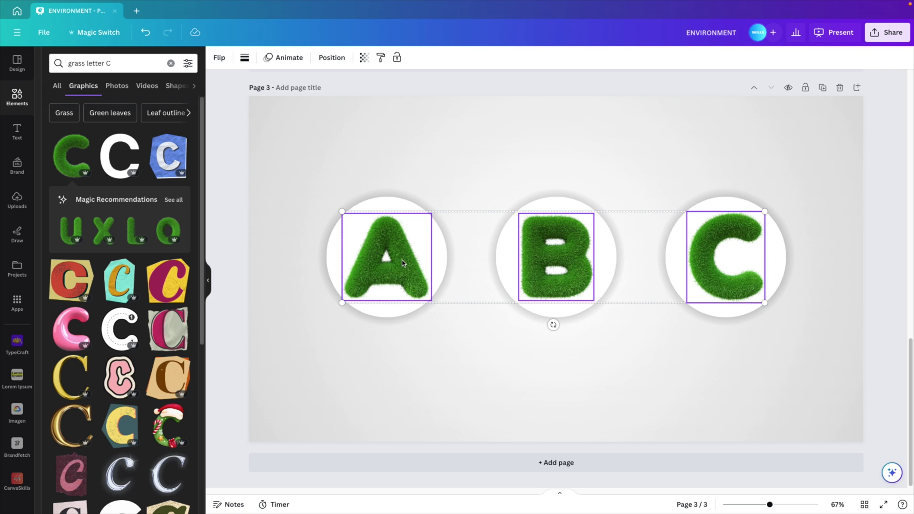
pyautogui.moveTo(341, 212); pyautogui.dragTo(372, 230)
pyautogui.moveTo(437, 277); pyautogui.dragTo(415, 278)
pyautogui.moveTo(583, 264); pyautogui.dragTo(585, 265)
pyautogui.moveTo(685, 257); pyautogui.dragTo(711, 257)
pyautogui.click(500, 335)
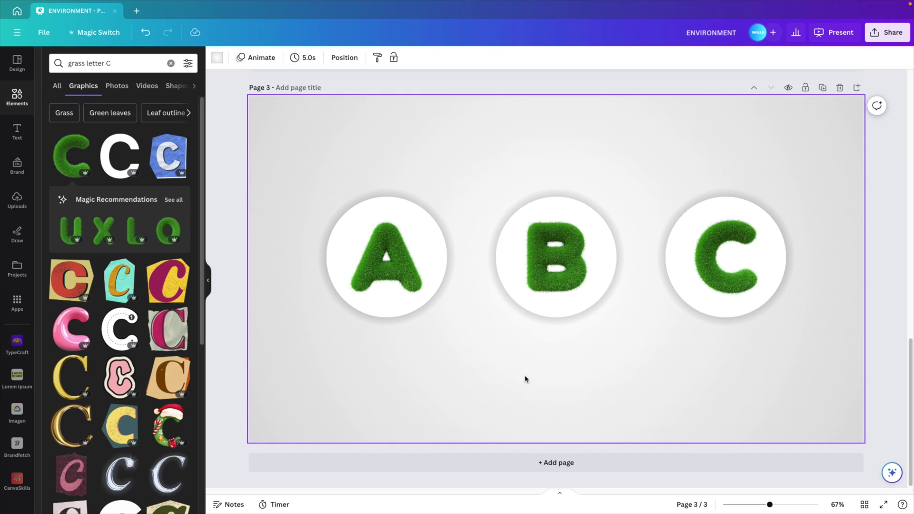
# Copy the LOREM IPSUM DOLOR subtitle and the first body paragraph from page 2.
pyautogui.scroll(5, 580, 380)
pyautogui.click(646, 235)
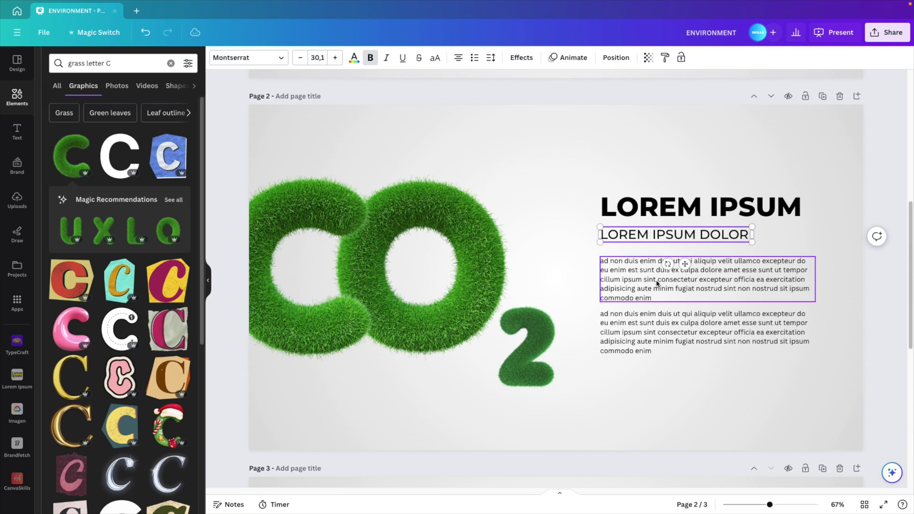
pyautogui.keyDown('shift'); pyautogui.click(656, 283); pyautogui.keyUp('shift')
pyautogui.scroll(-5, 633, 298)
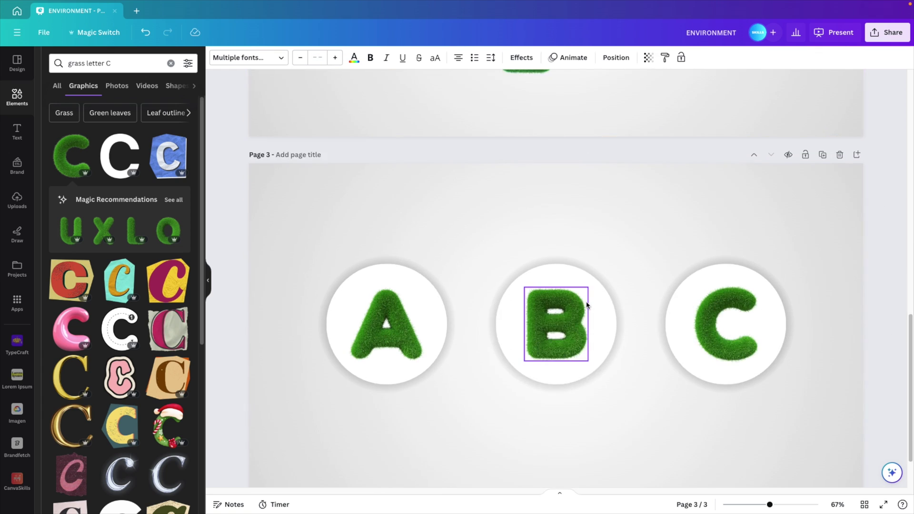
# Move all three lettered circles up together on page 3, leaving room for text below them.
pyautogui.click(500, 367)
pyautogui.hotkey('ctrl', 'a')
pyautogui.moveTo(747, 308); pyautogui.dragTo(741, 280)
pyautogui.click(737, 373)
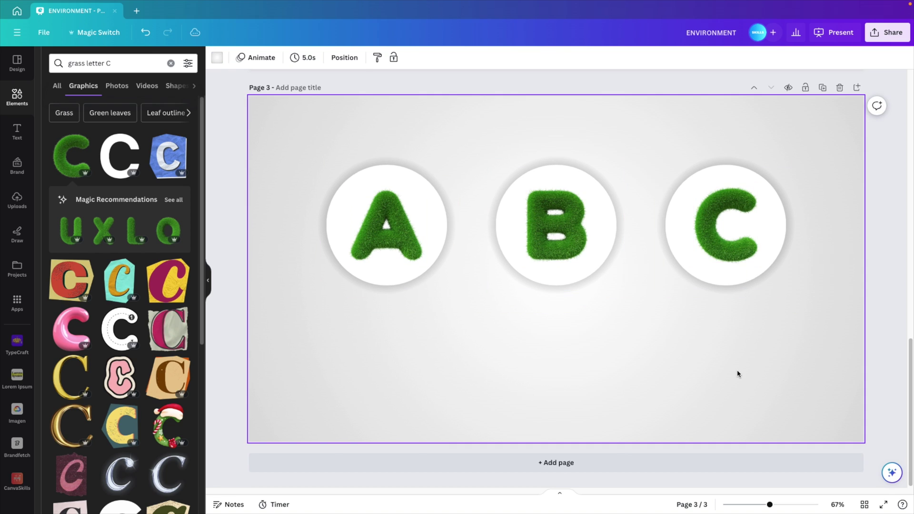
# Paste the copied text onto page 3 and shorten its subtitle to LOREM IPSUM.
pyautogui.hotkey('ctrl', 'v')
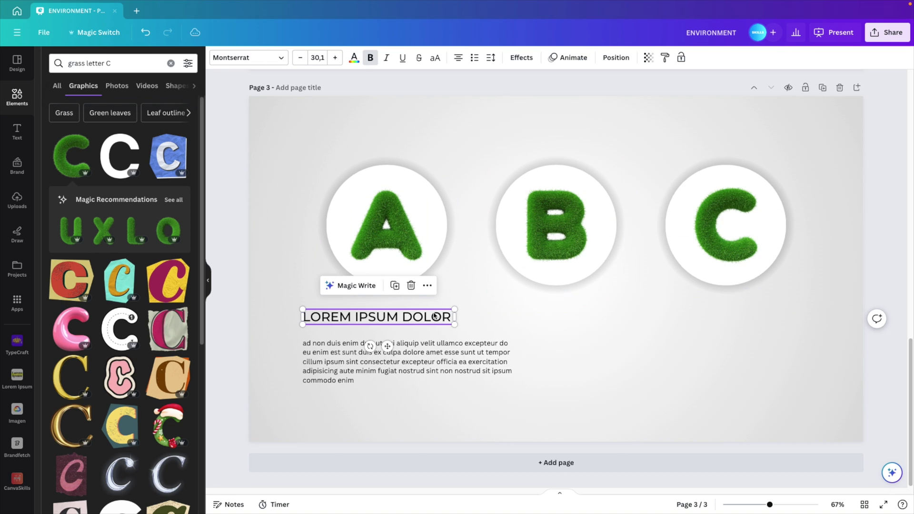
pyautogui.doubleClick(434, 316)
pyautogui.doubleClick(433, 316)
pyautogui.press('BackSpace')
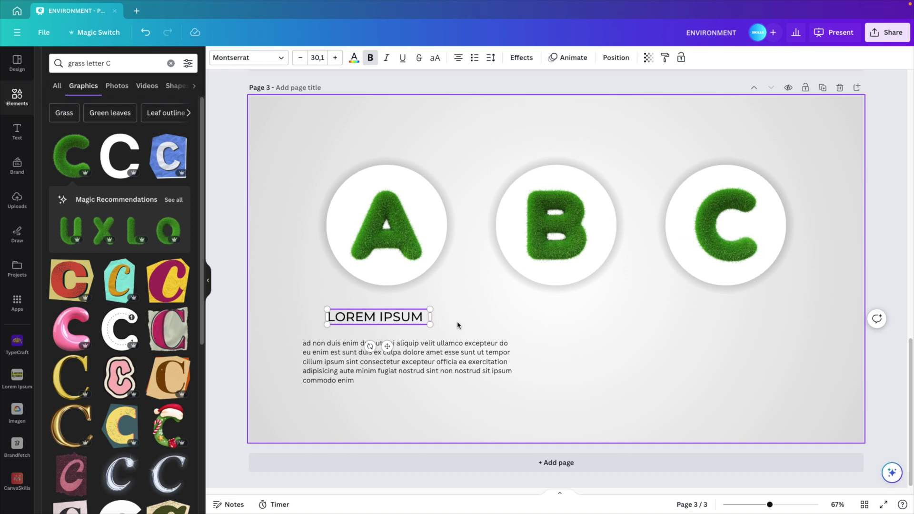
# Reduce the LOREM IPSUM subtitle to size 21,5 and place it just below the A circle.
pyautogui.moveTo(430, 324); pyautogui.dragTo(401, 319)
pyautogui.moveTo(372, 314); pyautogui.dragTo(394, 308)
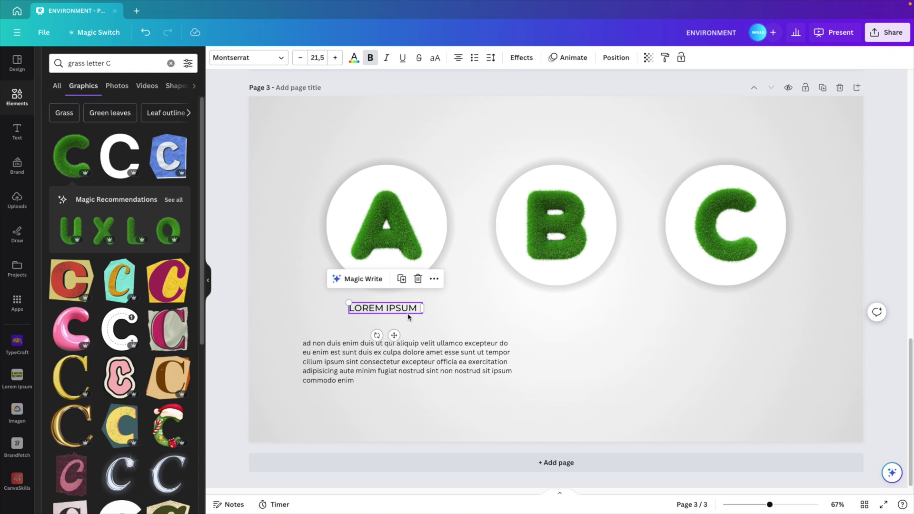
pyautogui.moveTo(394, 335); pyautogui.dragTo(394, 331)
# Cut the pasted body paragraph so that it ends after "consectetur".
pyautogui.doubleClick(423, 370)
pyautogui.click(400, 361)
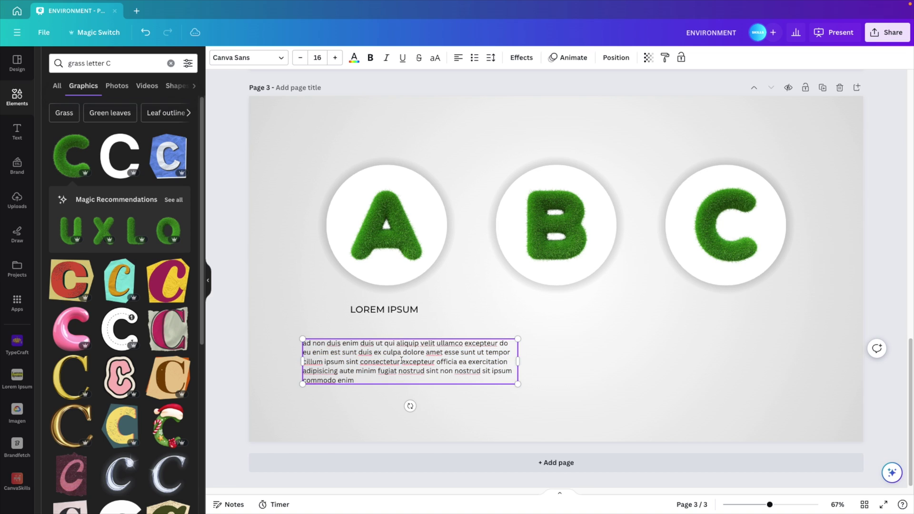
pyautogui.moveTo(400, 362); pyautogui.dragTo(465, 404)
pyautogui.press('BackSpace')
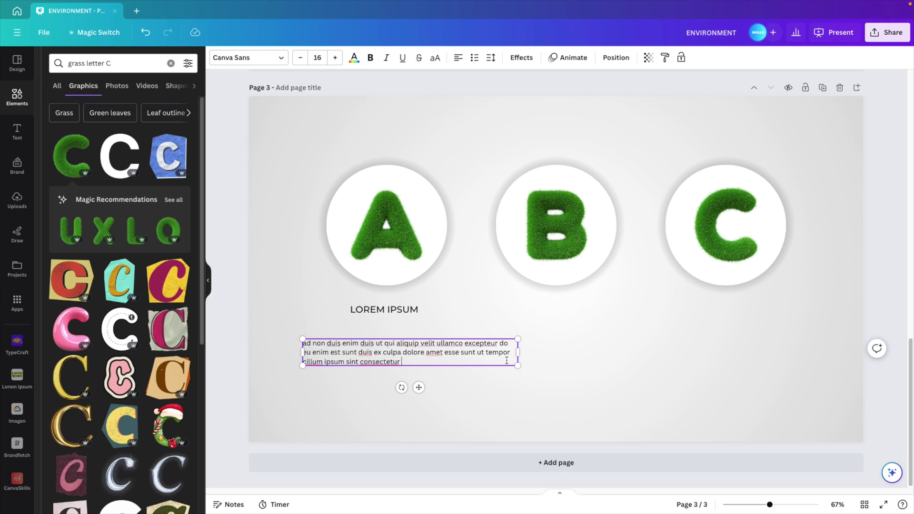
# Narrow the body text box to about the circle's width and centre its text beneath the A subtitle.
pyautogui.moveTo(520, 354); pyautogui.dragTo(434, 352)
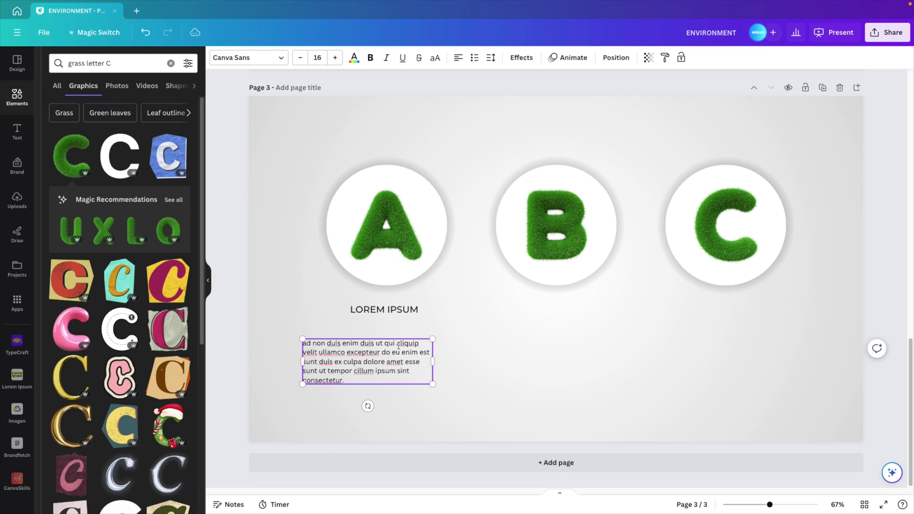
pyautogui.click(457, 62)
pyautogui.moveTo(385, 373); pyautogui.dragTo(404, 362)
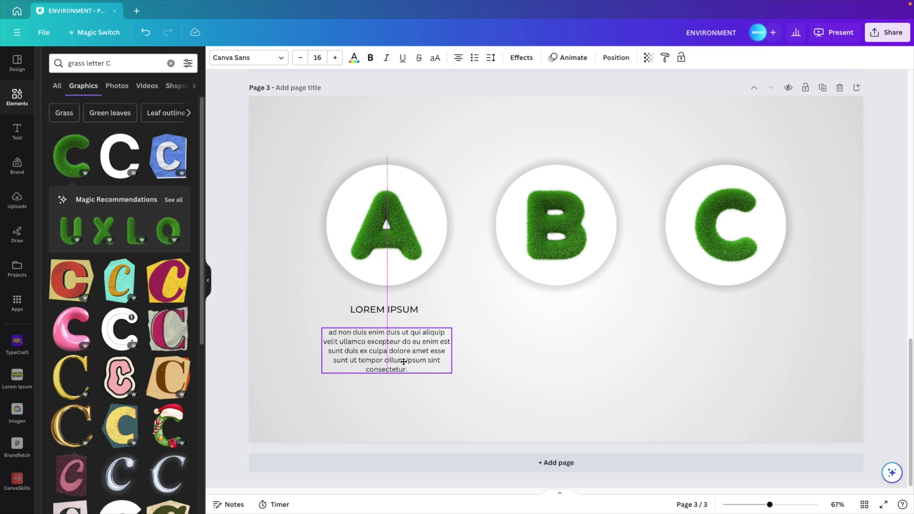
# Set the LOREM IPSUM subtitle under the A circle to Montserrat ExtraBold.
pyautogui.click(384, 310)
pyautogui.click(247, 58)
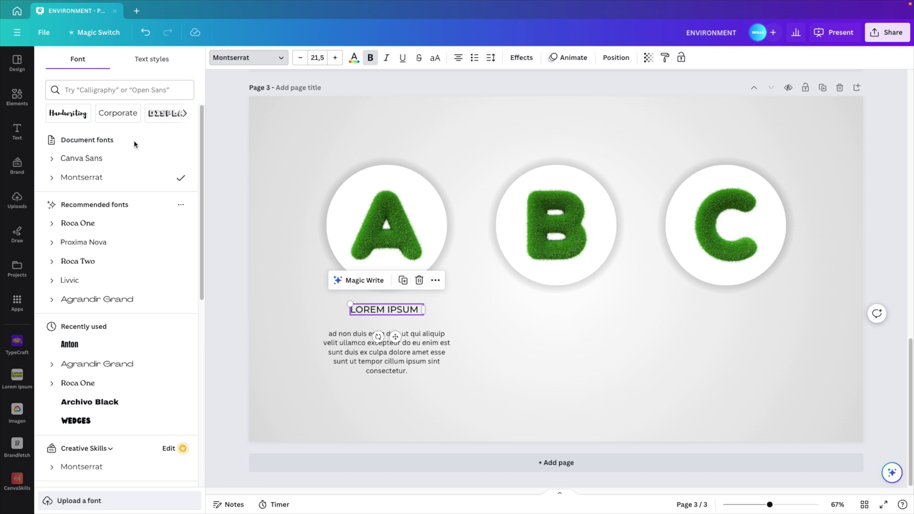
pyautogui.click(54, 179)
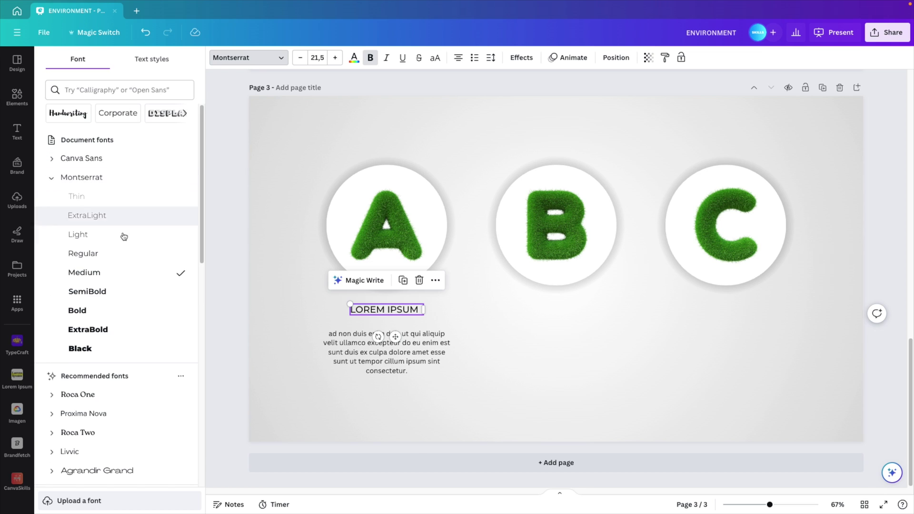
pyautogui.click(522, 392)
# Duplicate the subtitle and its paragraph beneath the B and C circles.
pyautogui.click(400, 310)
pyautogui.keyDown('shift'); pyautogui.click(391, 353); pyautogui.keyUp('shift')
pyautogui.moveTo(391, 353); pyautogui.dragTo(726, 357)
pyautogui.click(852, 380)
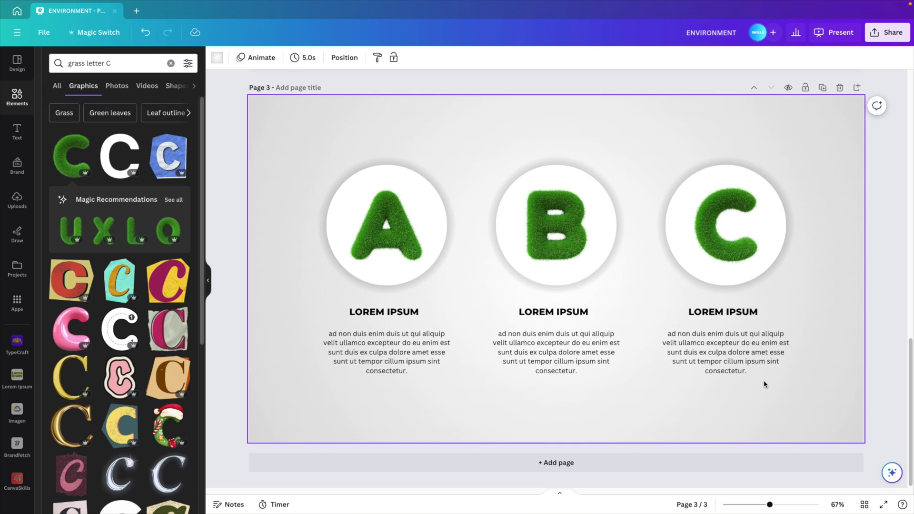
# Move all circles and texts on page 3 down together, leaving space above the circles.
pyautogui.scroll(-2, 778, 420)
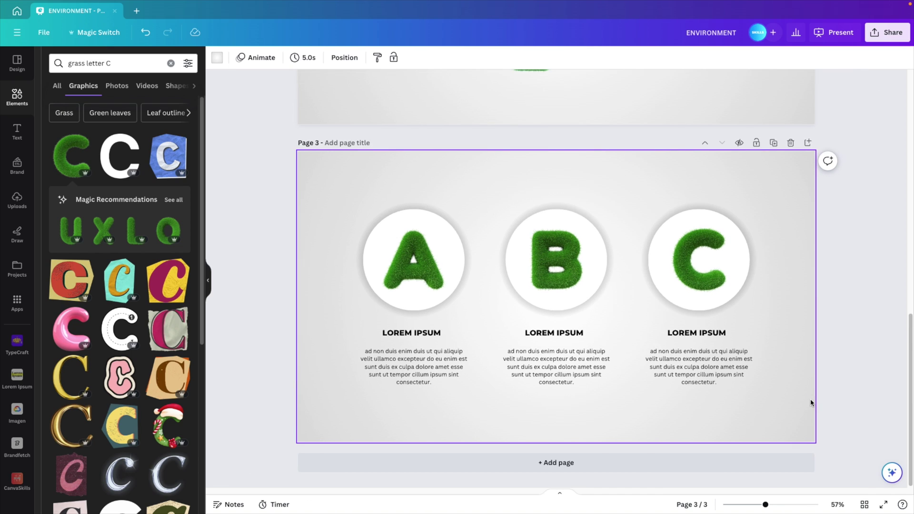
pyautogui.hotkey('ctrl', 'a')
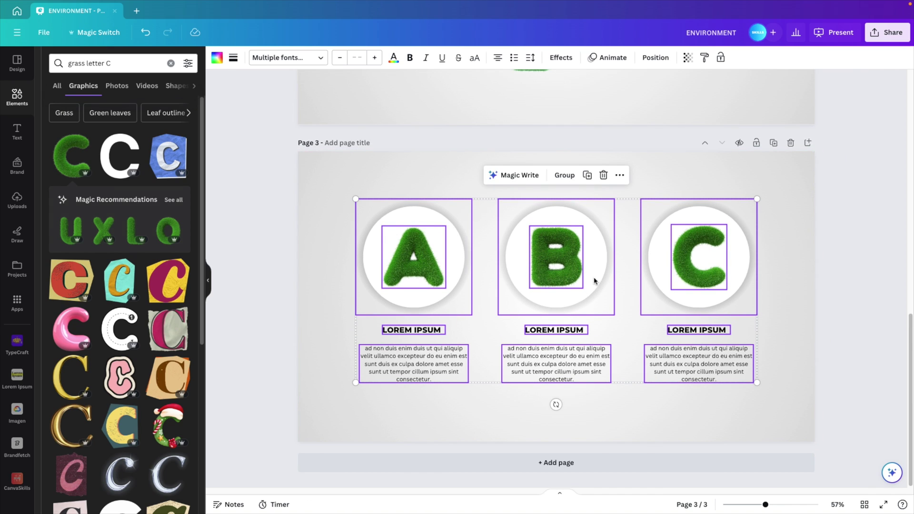
pyautogui.moveTo(593, 279); pyautogui.dragTo(591, 300)
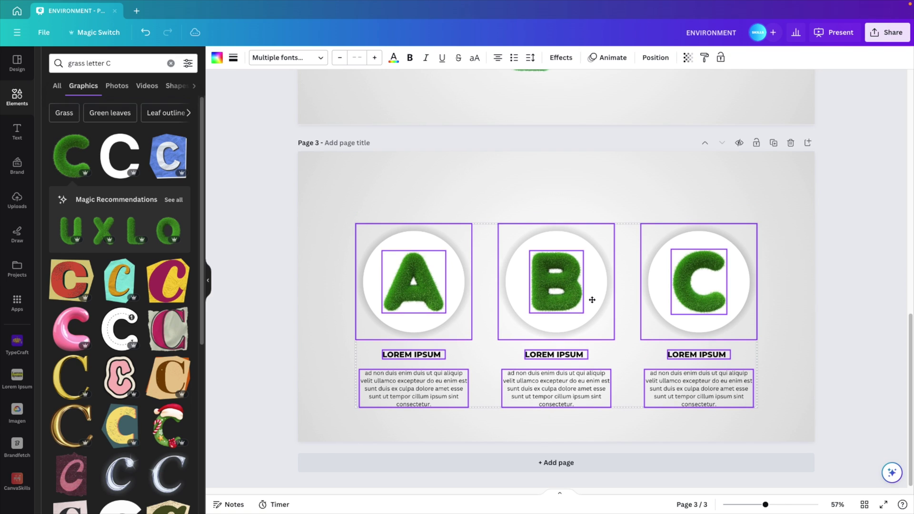
pyautogui.click(804, 320)
# Add a large bold LOREM IPSUM title centred above the three circles.
pyautogui.keyDown('alt'); pyautogui.moveTo(552, 356); pyautogui.dragTo(444, 153); pyautogui.keyUp('alt')
pyautogui.moveTo(575, 194); pyautogui.dragTo(582, 197)
pyautogui.click(850, 298)
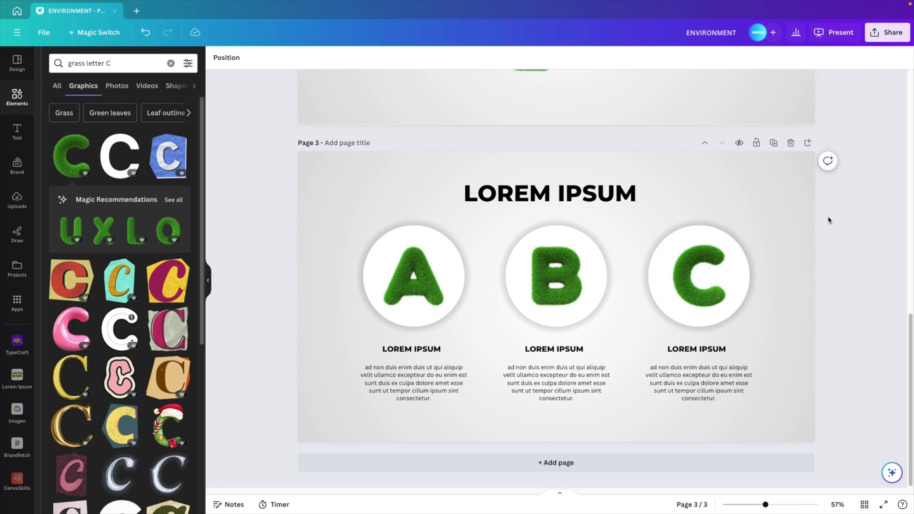
# Duplicate page 3 and delete everything on the copy except its gradient background.
pyautogui.click(774, 142)
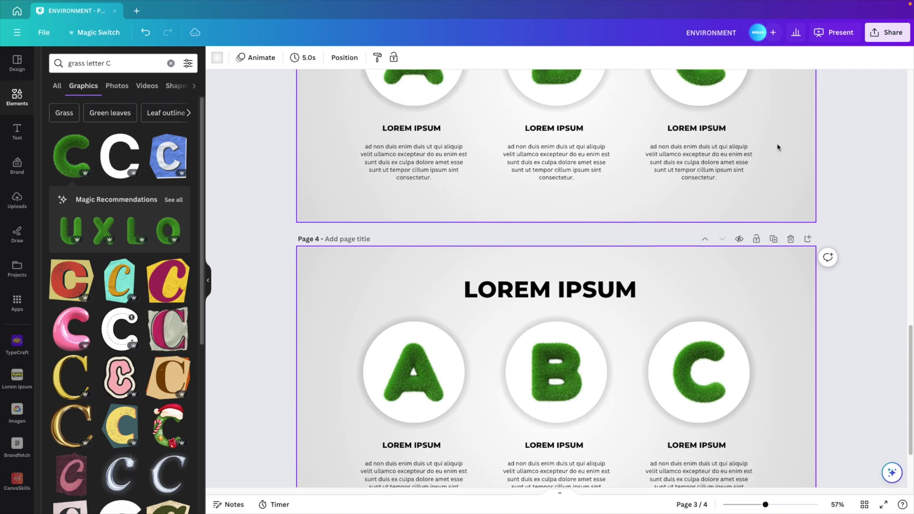
pyautogui.moveTo(861, 407); pyautogui.dragTo(311, 176)
pyautogui.press('Delete')
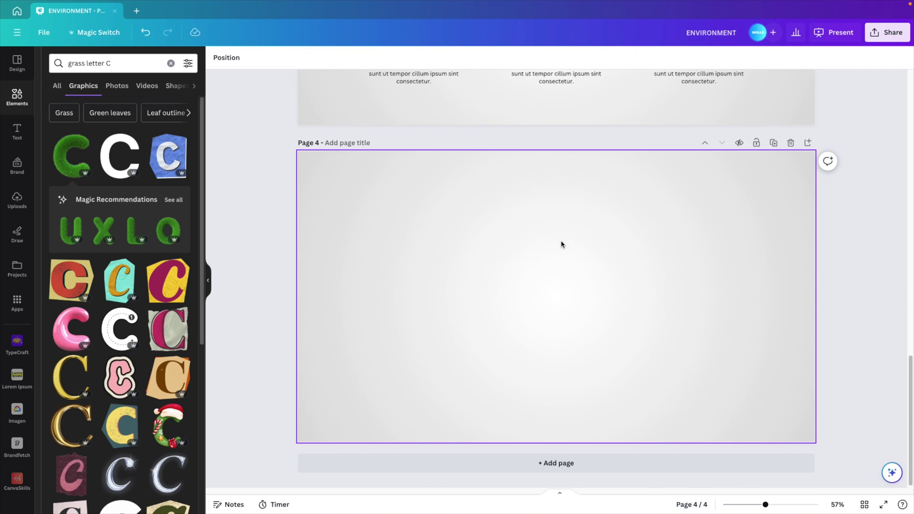
# Search for "grass font percentage", add the green grass percent sign to page 4 and shrink it near the page centre.
pyautogui.click(170, 62)
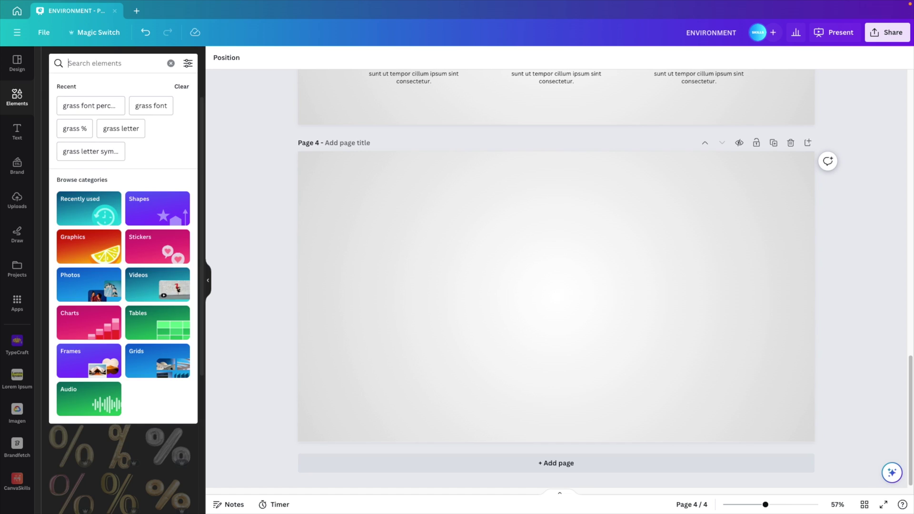
pyautogui.write('grass font')
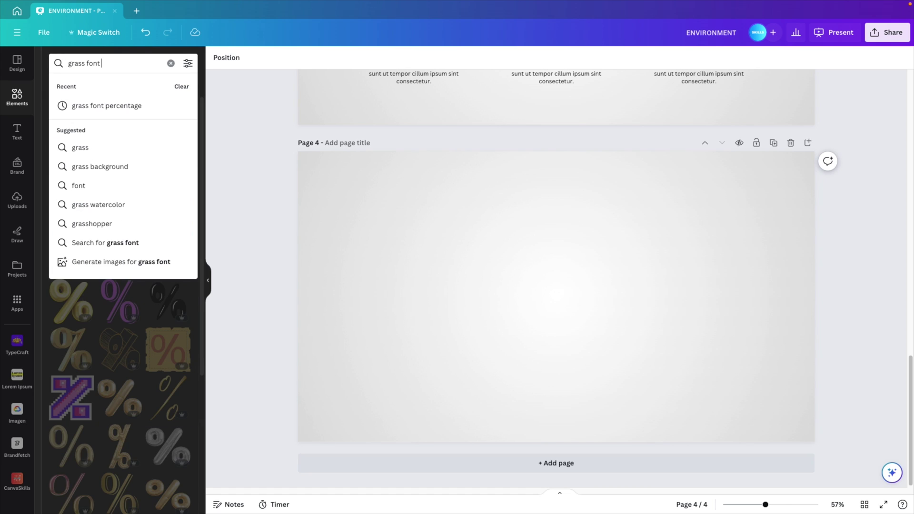
pyautogui.write(' percentage')
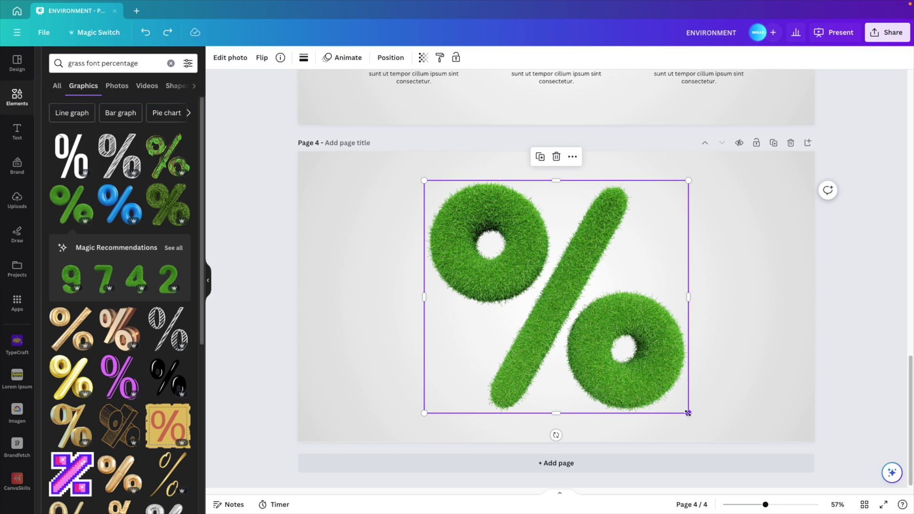
pyautogui.moveTo(688, 413); pyautogui.dragTo(628, 353)
pyautogui.click(701, 332)
# Copy the C column's subtitle and paragraph from page 3 to page 4, beside the percent sign, and slightly enlarge the subtitle.
pyautogui.scroll(4, 701, 332)
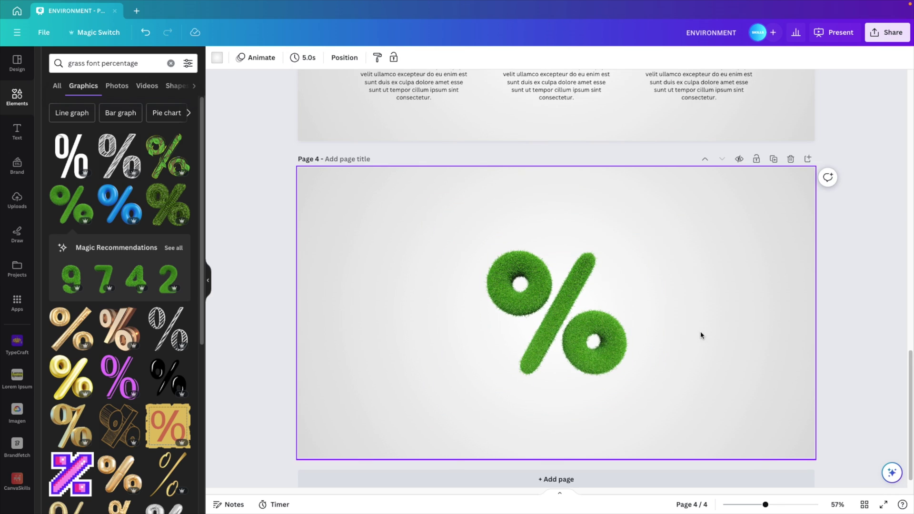
pyautogui.click(708, 233)
pyautogui.keyDown('shift'); pyautogui.click(747, 271); pyautogui.keyUp('shift')
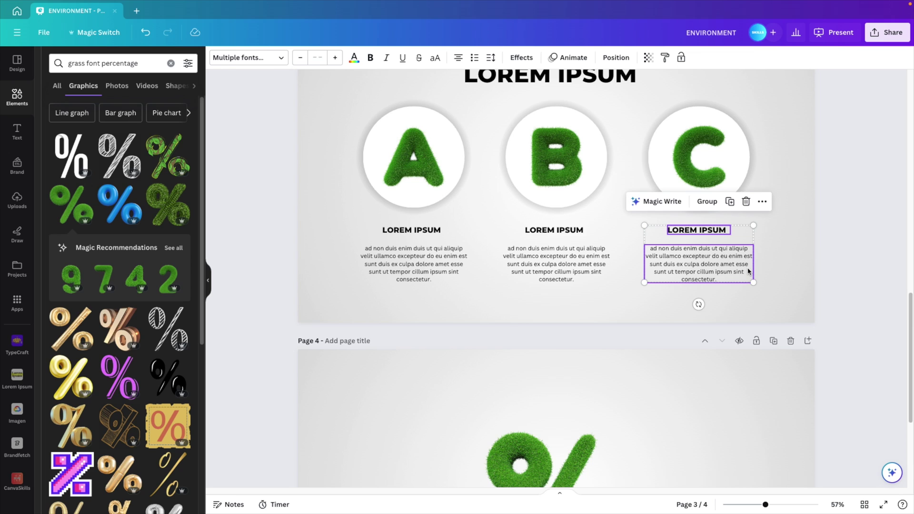
pyautogui.hotkey('ctrl', 'c')
pyautogui.scroll(-4, 707, 310)
pyautogui.hotkey('ctrl', 'v')
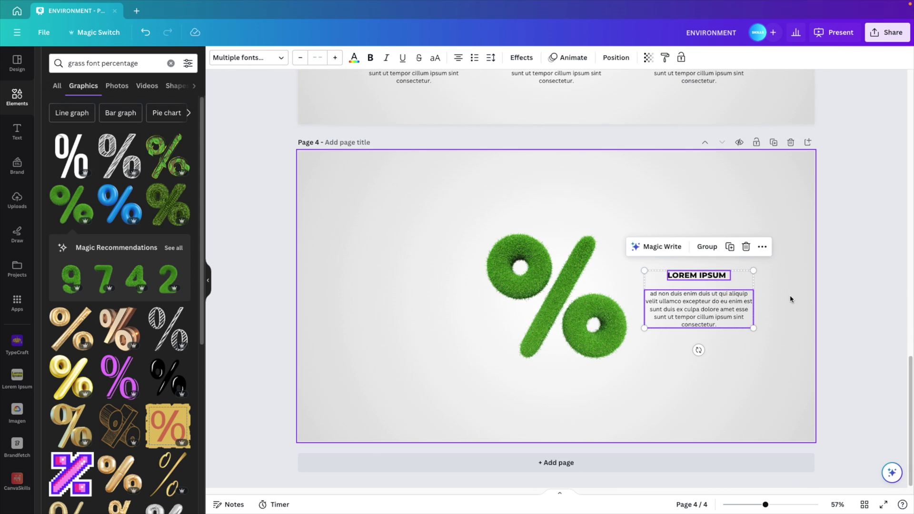
pyautogui.click(716, 278)
pyautogui.moveTo(667, 271); pyautogui.dragTo(643, 267)
# Append a second copy of the lorem ipsum text to the paragraph on page 4 and widen its text box.
pyautogui.doubleClick(722, 322)
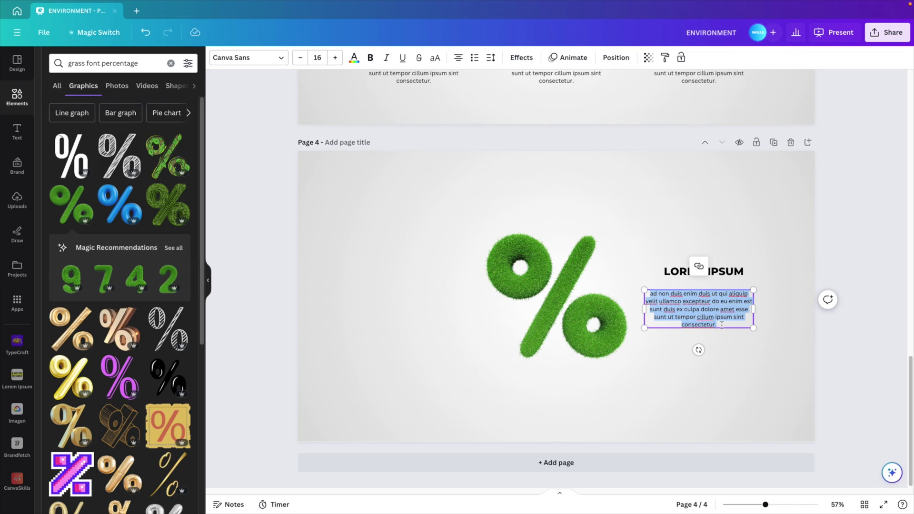
pyautogui.click(724, 325)
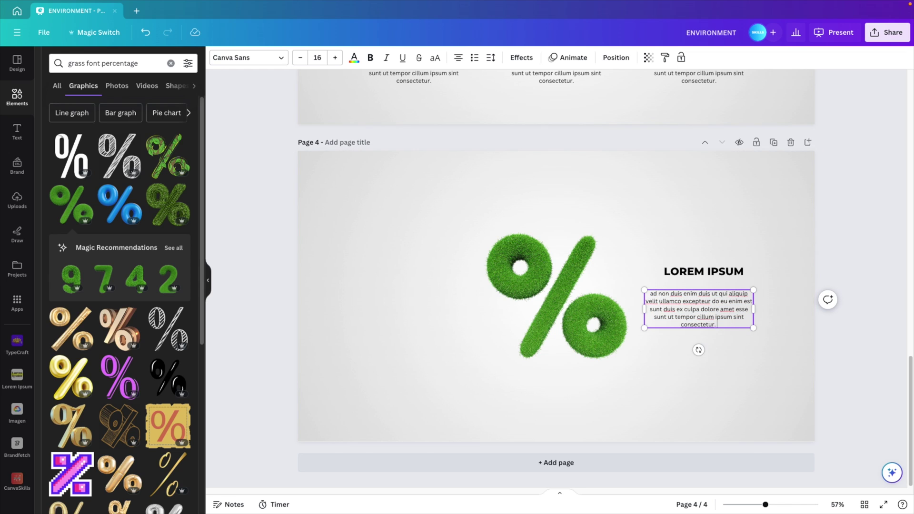
pyautogui.hotkey('ctrl', 'v')
pyautogui.moveTo(753, 324); pyautogui.dragTo(785, 324)
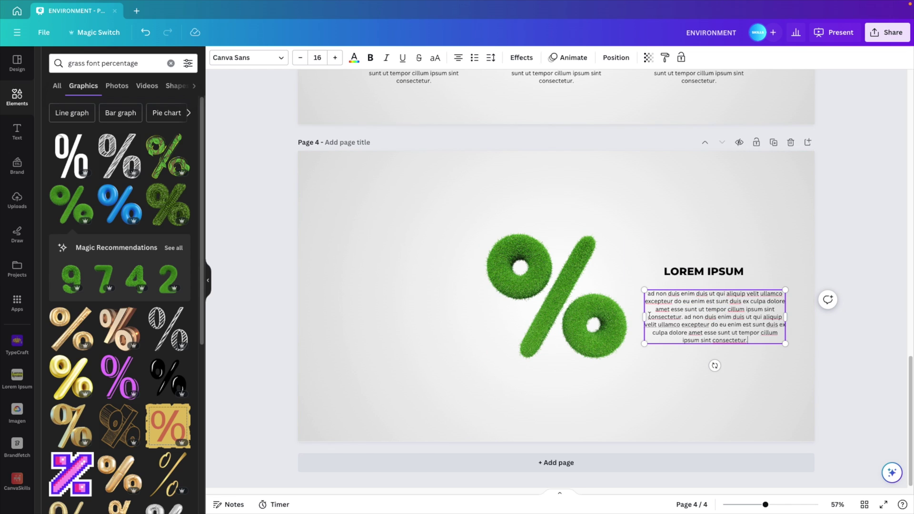
# Narrow the paragraph's text box slightly, justify its text and move it closer to the percent sign.
pyautogui.moveTo(642, 316); pyautogui.dragTo(652, 316)
pyautogui.click(458, 58)
pyautogui.click(459, 59)
pyautogui.click(854, 355)
pyautogui.moveTo(741, 323); pyautogui.dragTo(730, 322)
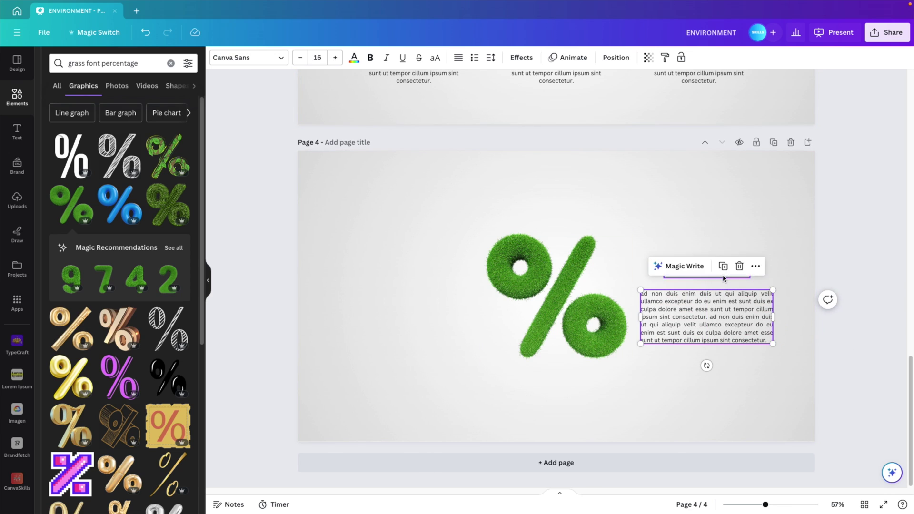
# Shift the subtitle and paragraph on page 4 slightly away from the percent sign and place a copy of both on its opposite side.
pyautogui.keyDown('shift'); pyautogui.click(722, 278); pyautogui.keyUp('shift')
pyautogui.moveTo(701, 274); pyautogui.dragTo(714, 277)
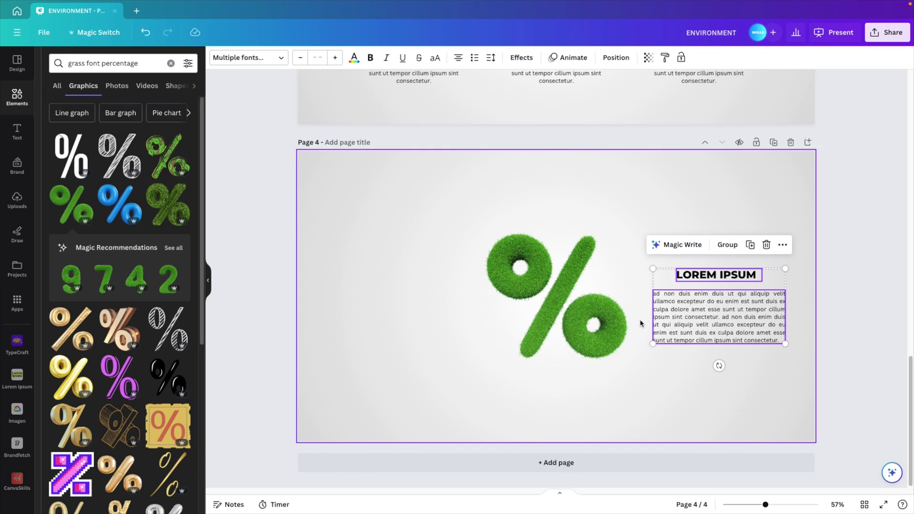
pyautogui.keyDown('alt'); pyautogui.moveTo(763, 308); pyautogui.dragTo(437, 305); pyautogui.keyUp('alt')
pyautogui.click(636, 387)
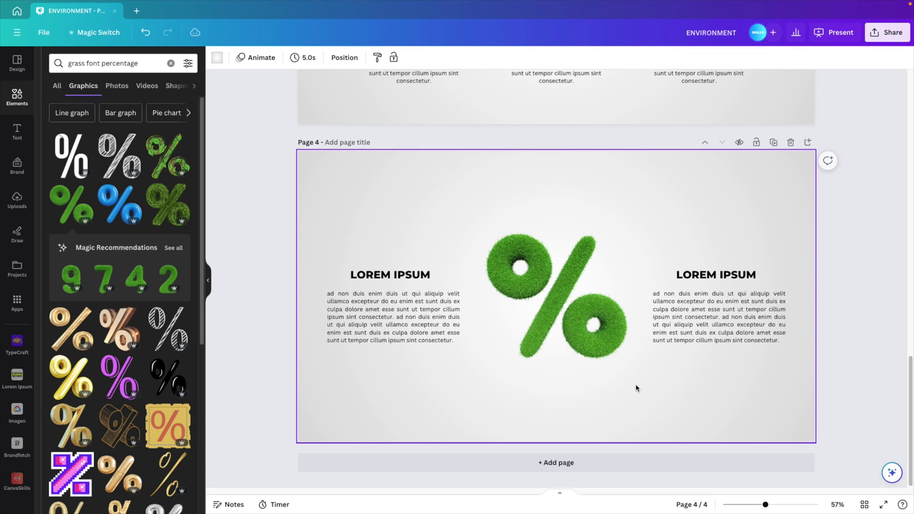
# Copy the large LOREM IPSUM title from page 3 to page 4, above the percent sign.
pyautogui.scroll(5, 654, 352)
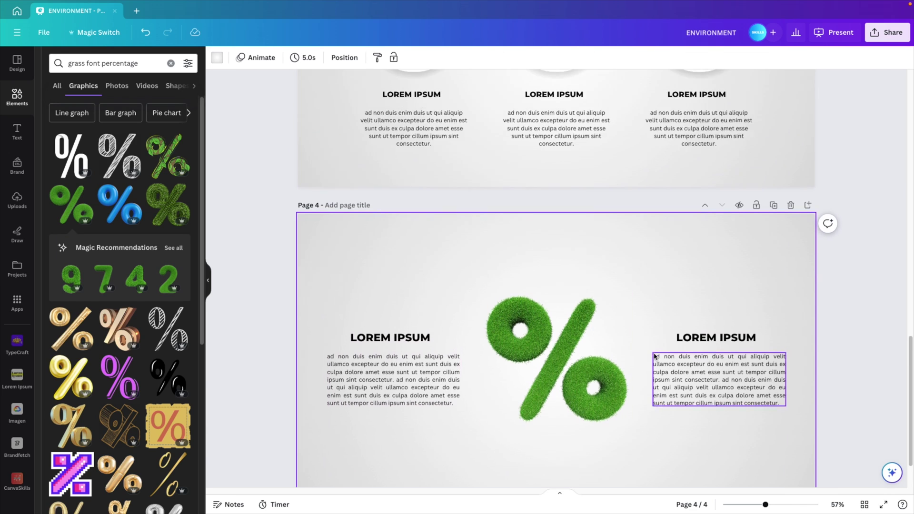
pyautogui.click(599, 139)
pyautogui.hotkey('ctrl', 'c')
pyautogui.scroll(-5, 599, 198)
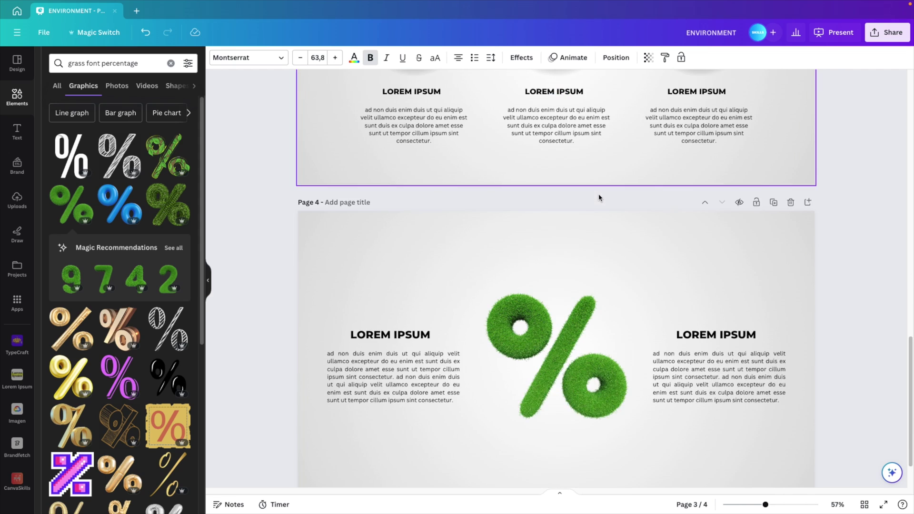
pyautogui.hotkey('ctrl', 'v')
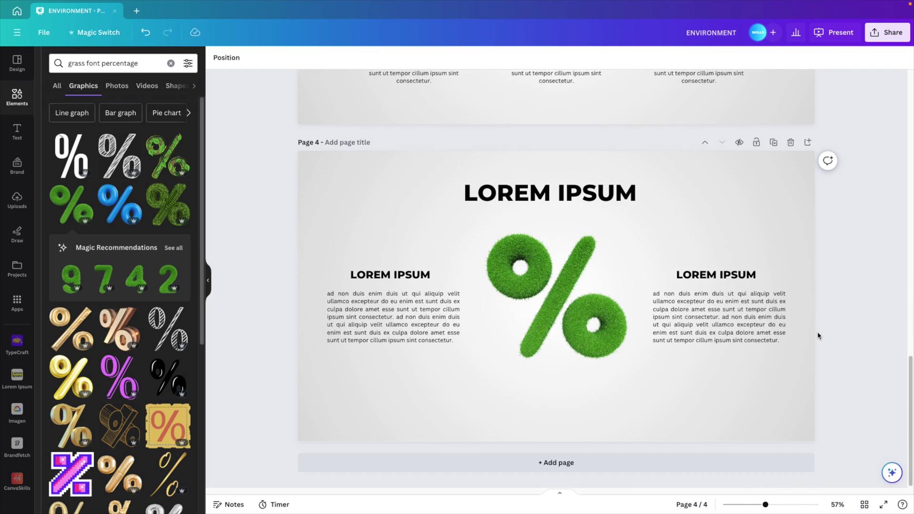
# Move the percent sign and both text columns on page 4 slightly down, away from the title.
pyautogui.moveTo(862, 383); pyautogui.dragTo(378, 228)
pyautogui.moveTo(501, 278); pyautogui.dragTo(501, 288)
pyautogui.click(781, 375)
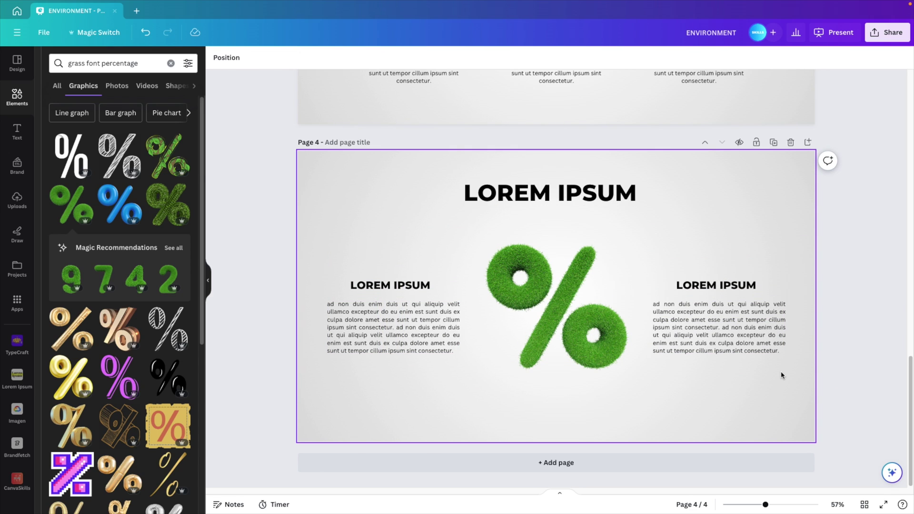
# Add a fifth page and search the photos for "green factory".
pyautogui.click(569, 464)
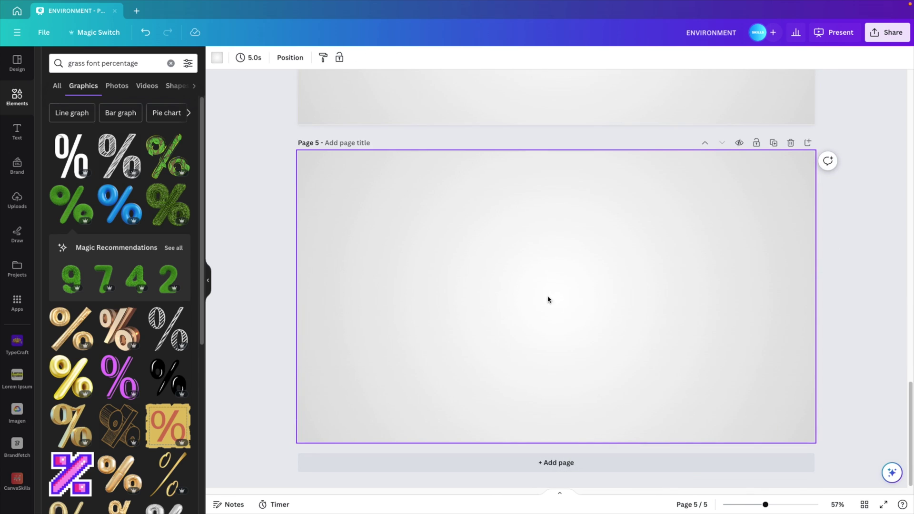
pyautogui.click(149, 64)
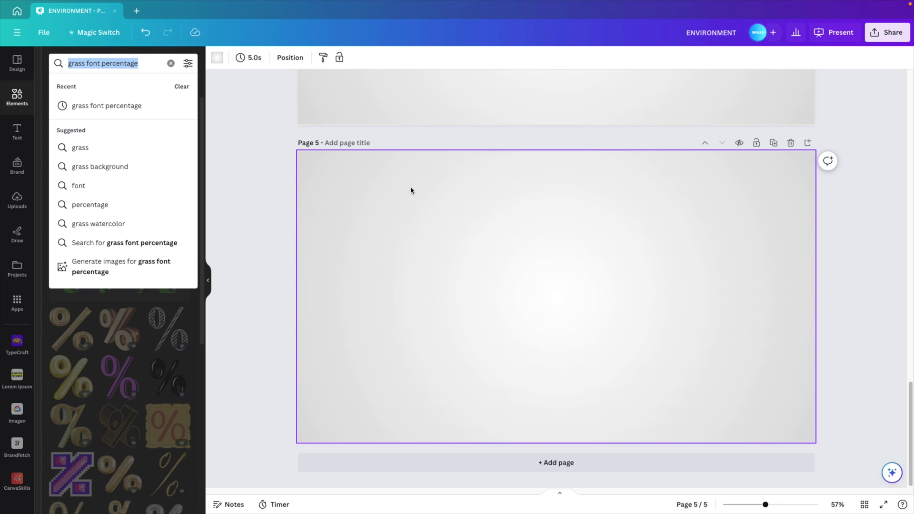
pyautogui.write('green factory')
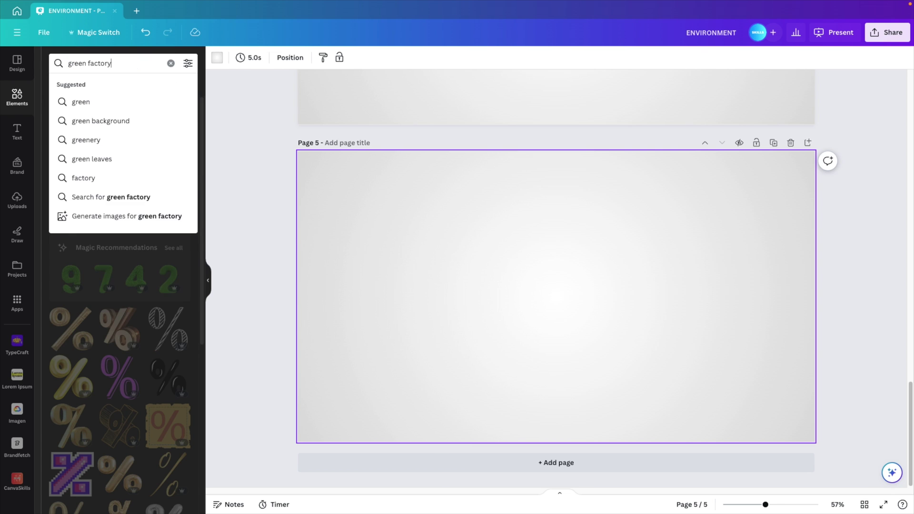
pyautogui.press('Return')
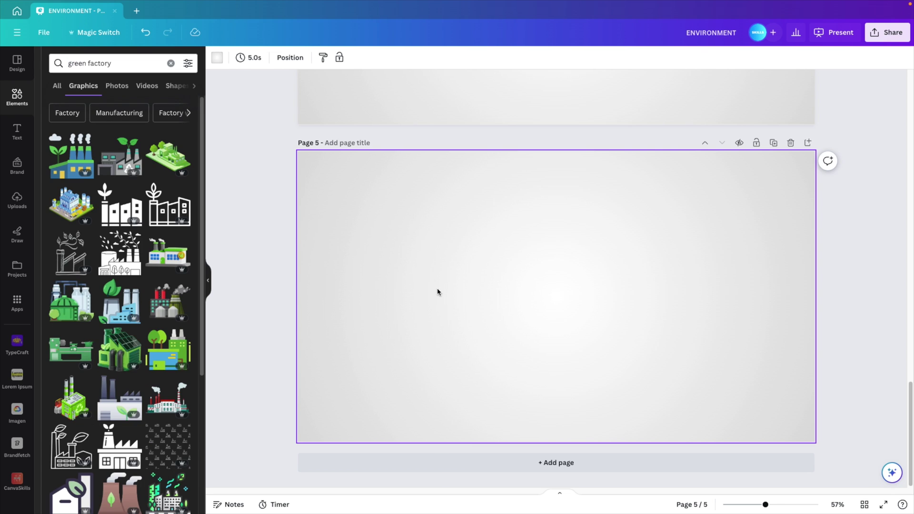
pyautogui.click(117, 86)
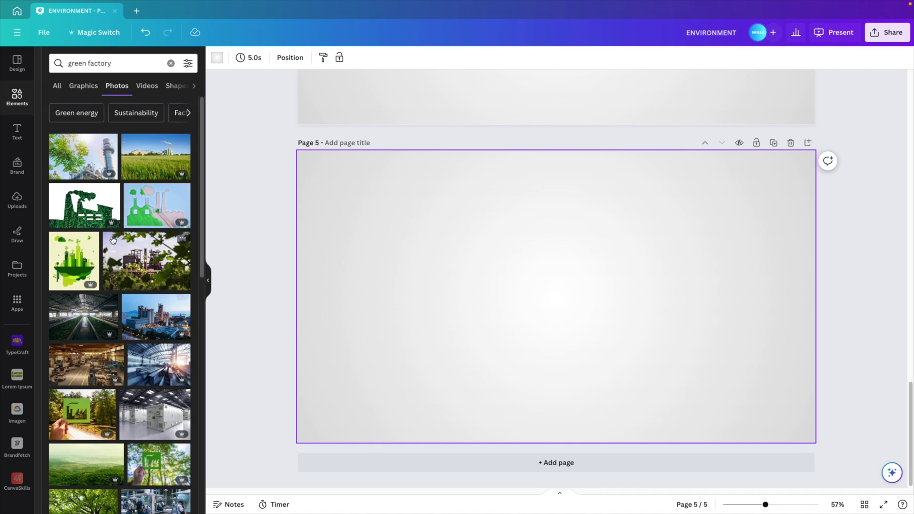
# Add the photo of green branches and a factory chimney to page 5 and enlarge it to cover the whole page.
pyautogui.click(80, 160)
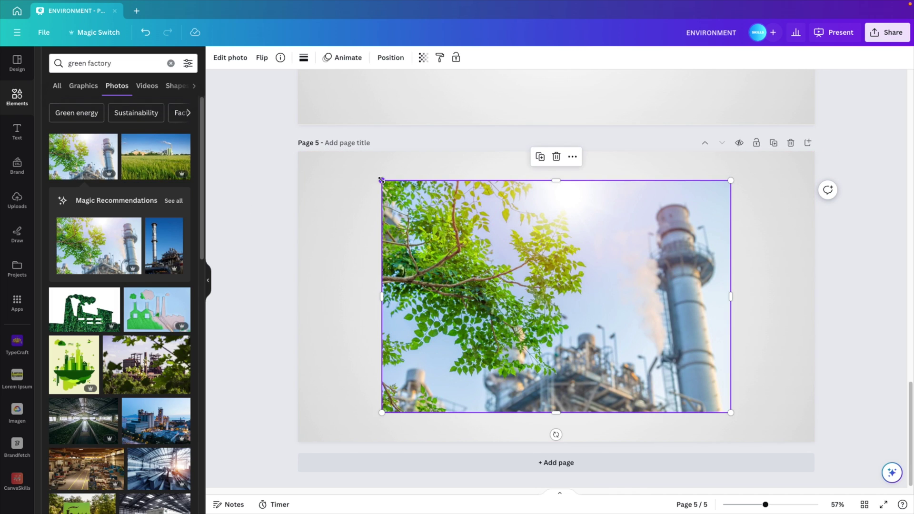
pyautogui.moveTo(381, 180); pyautogui.dragTo(298, 125)
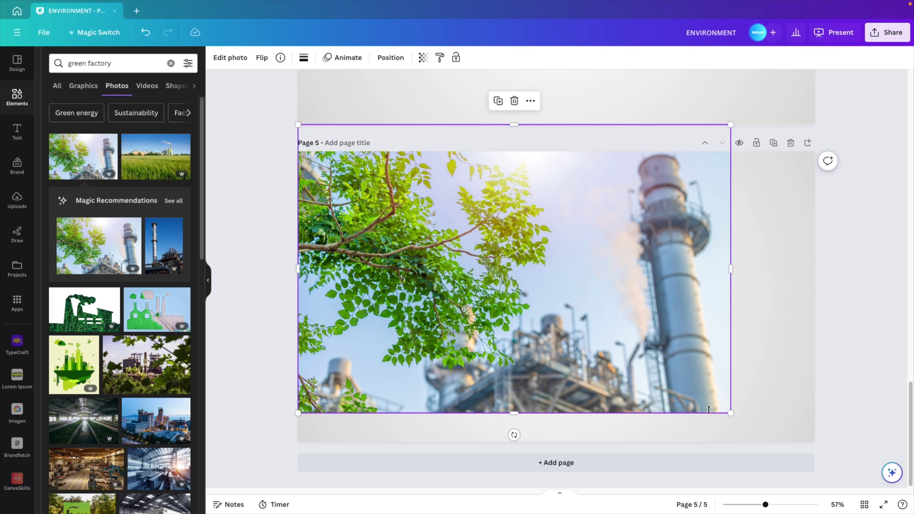
pyautogui.moveTo(730, 413); pyautogui.dragTo(831, 465)
pyautogui.moveTo(685, 358); pyautogui.dragTo(685, 345)
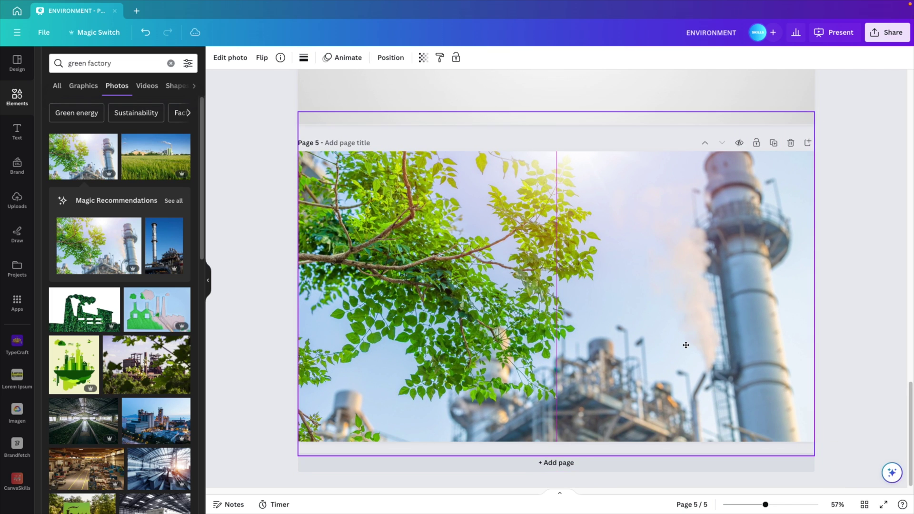
pyautogui.click(833, 353)
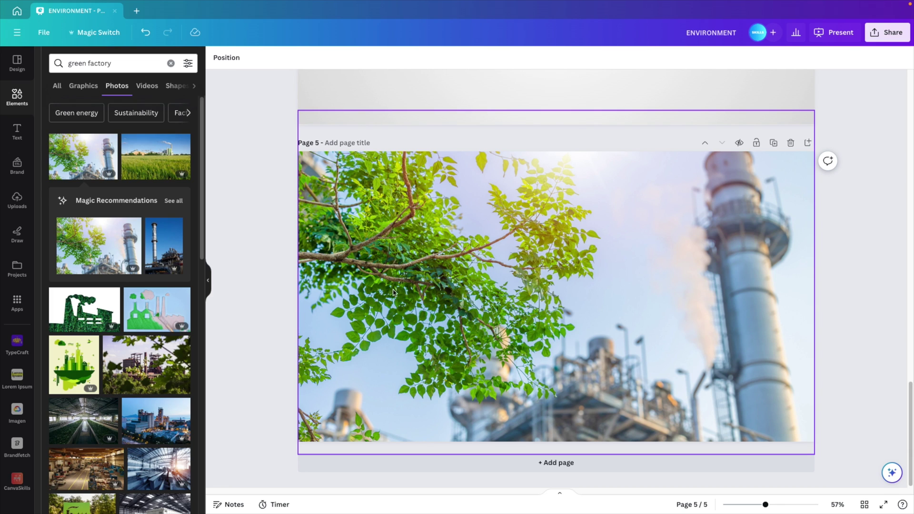
# Hide the photo search results, look over the finished pages and display them as a thumbnail strip.
pyautogui.click(208, 282)
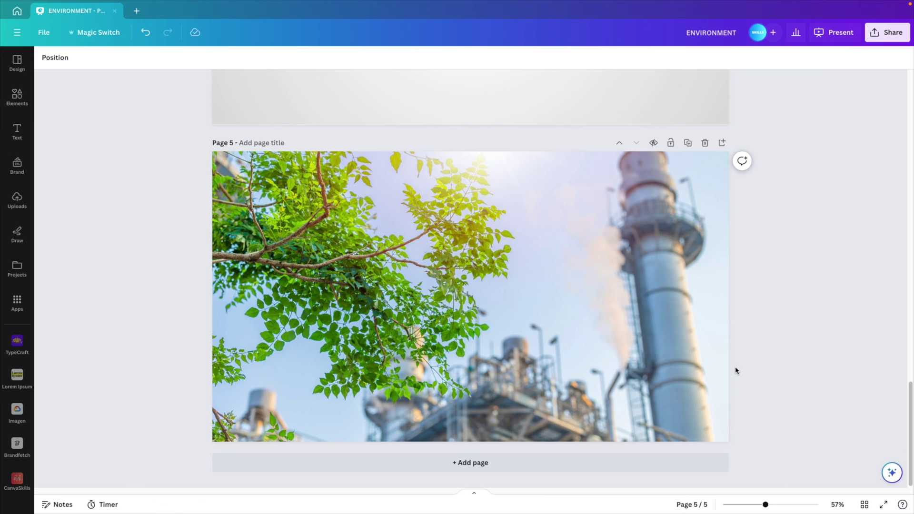
pyautogui.keyDown('ctrl'); pyautogui.scroll(-5, 734, 369); pyautogui.keyUp('ctrl')
pyautogui.scroll(15, 734, 369)
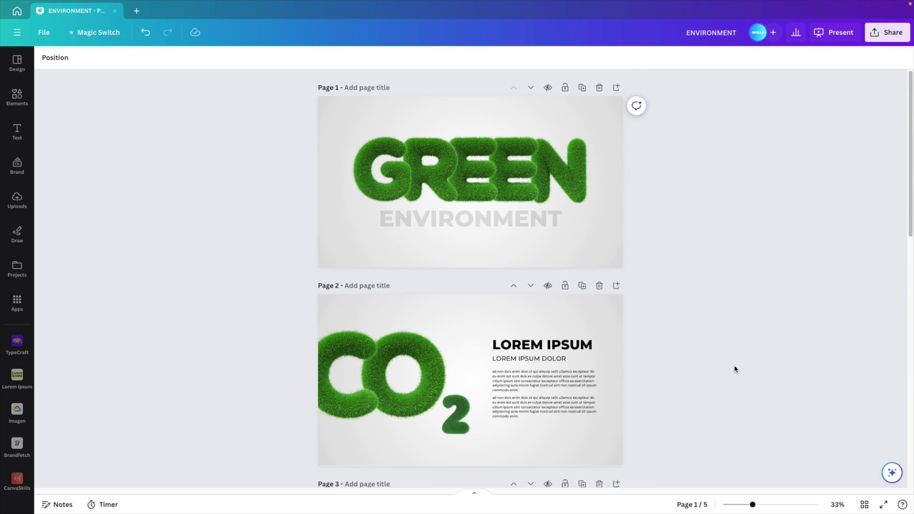
pyautogui.click(474, 496)
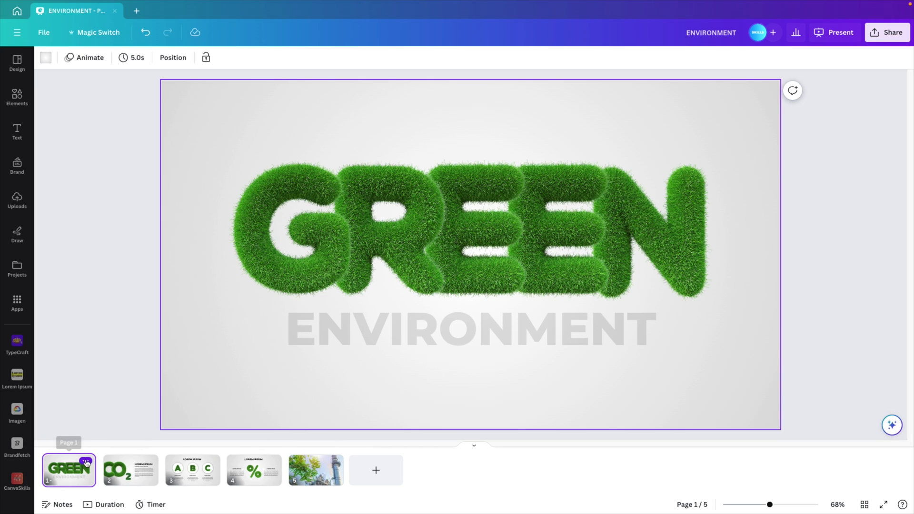
# Add a Flow transition between pages 1 and 2 and set its duration to 2.5 seconds.
pyautogui.click(86, 461)
pyautogui.click(137, 417)
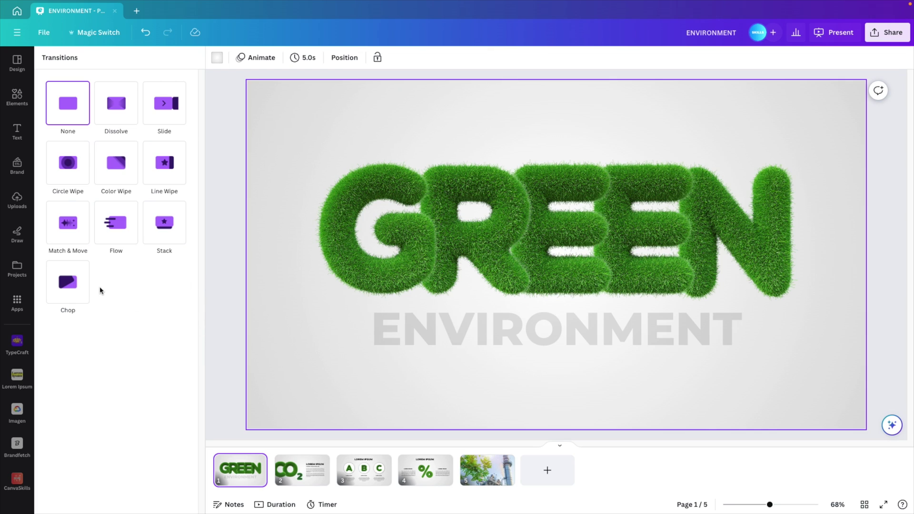
pyautogui.click(114, 228)
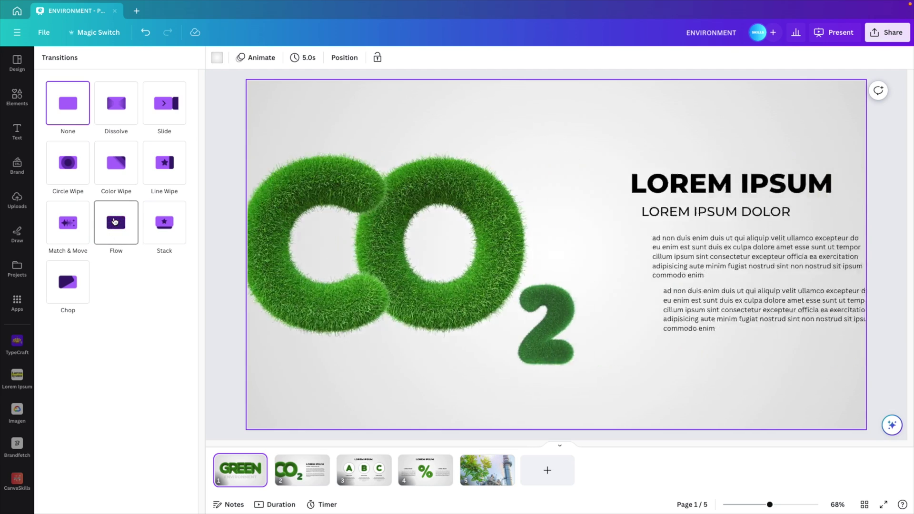
pyautogui.click(114, 221)
pyautogui.moveTo(135, 291); pyautogui.dragTo(186, 295)
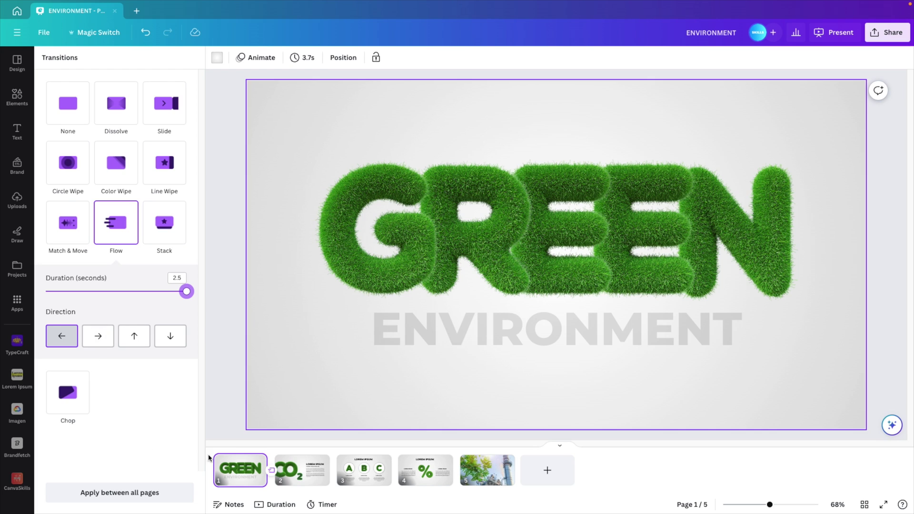
# Add a Slide transition between pages 2 and 3 and set its duration to 1.5 seconds.
pyautogui.click(307, 481)
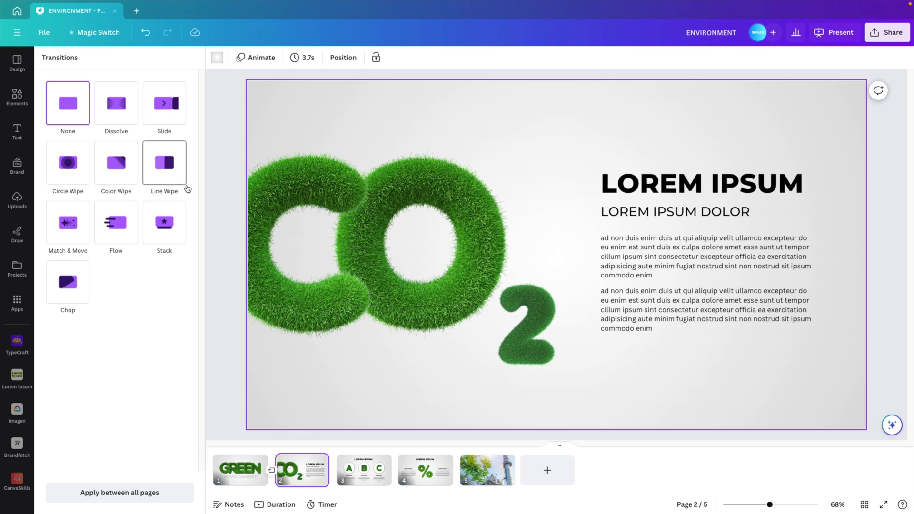
pyautogui.click(162, 109)
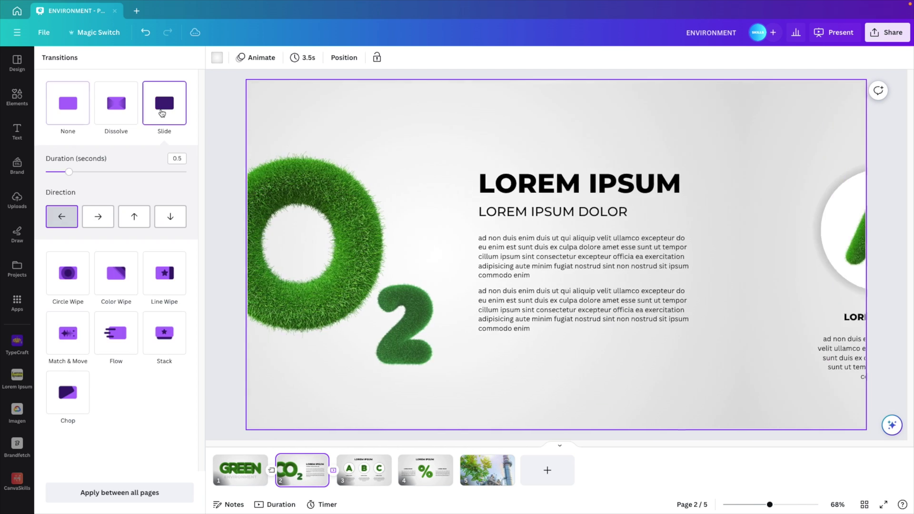
pyautogui.moveTo(69, 171); pyautogui.dragTo(127, 174)
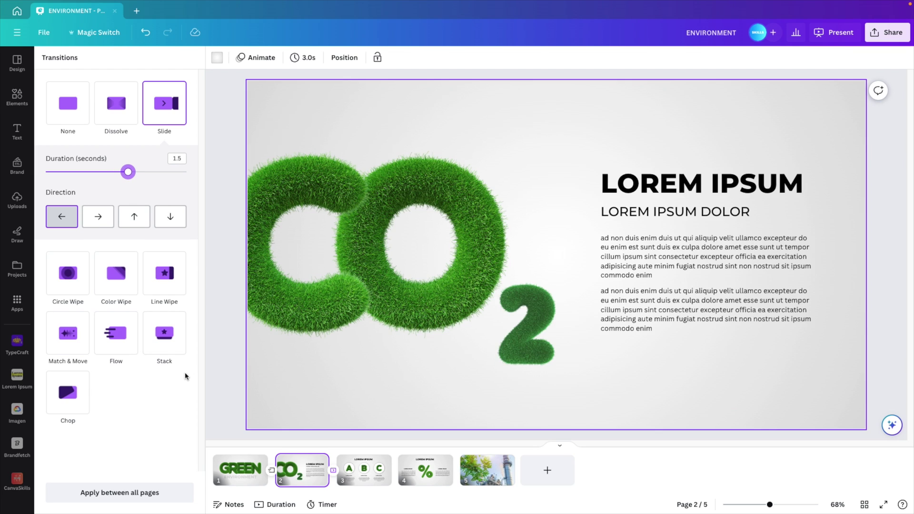
# Apply a Slide transition to pages 3, 4 and 5 together, with a duration of 1.5 seconds.
pyautogui.click(373, 479)
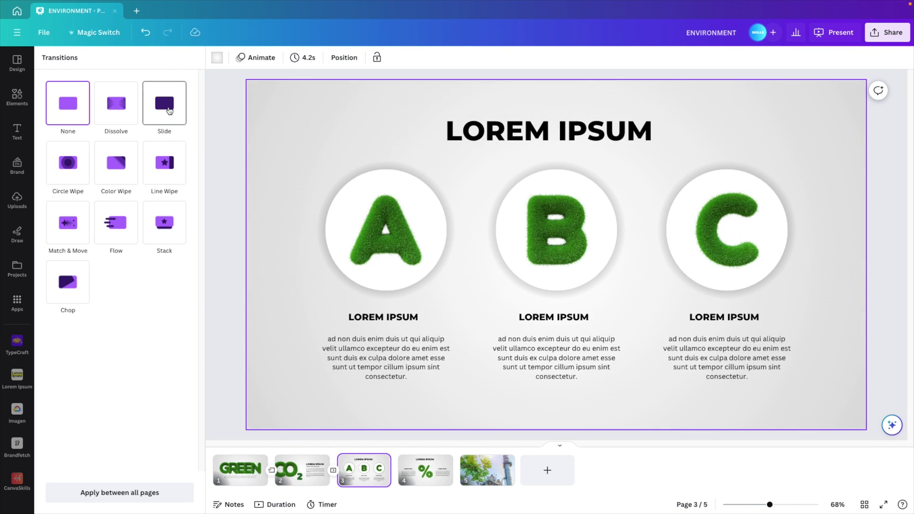
pyautogui.keyDown('shift'); pyautogui.click(425, 470); pyautogui.keyUp('shift')
pyautogui.keyDown('shift'); pyautogui.click(487, 470); pyautogui.keyUp('shift')
pyautogui.click(169, 112)
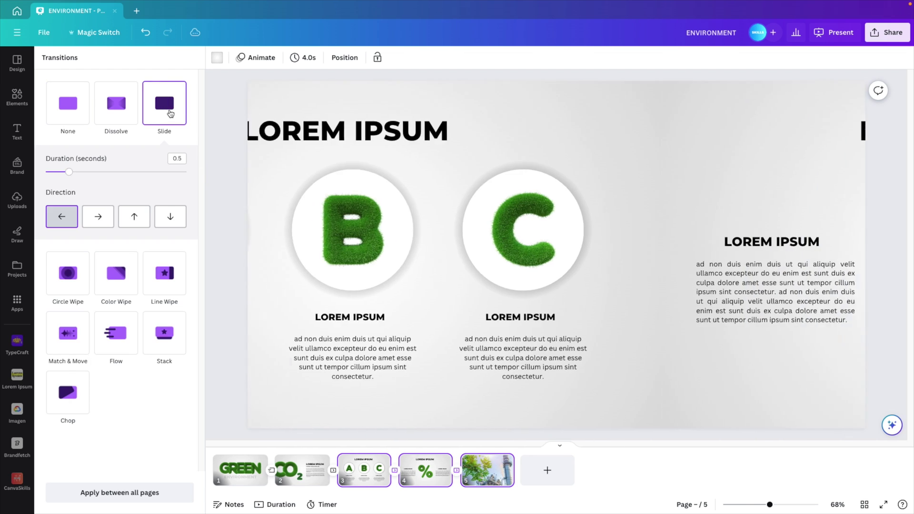
pyautogui.moveTo(69, 172); pyautogui.dragTo(127, 172)
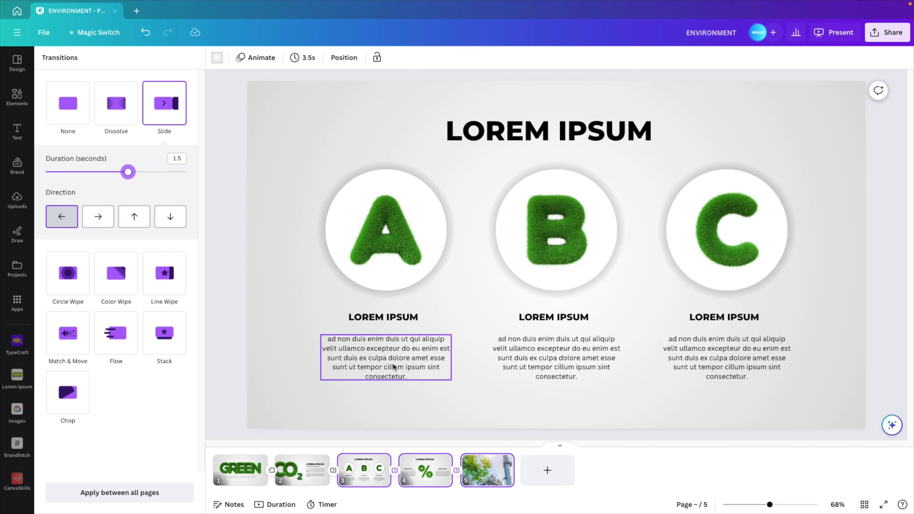
# Change the transition between pages 4 and 5 to Flow, lengthen its duration slightly and return to page 1.
pyautogui.click(488, 482)
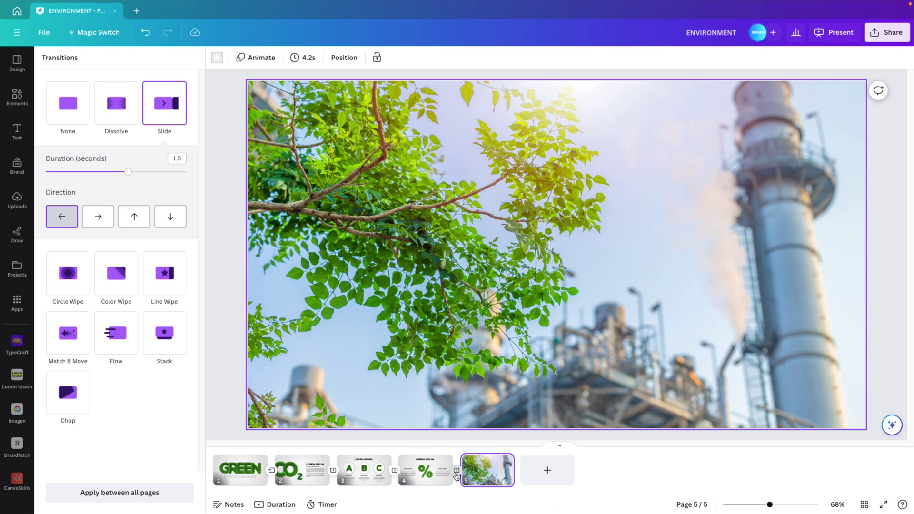
pyautogui.click(449, 476)
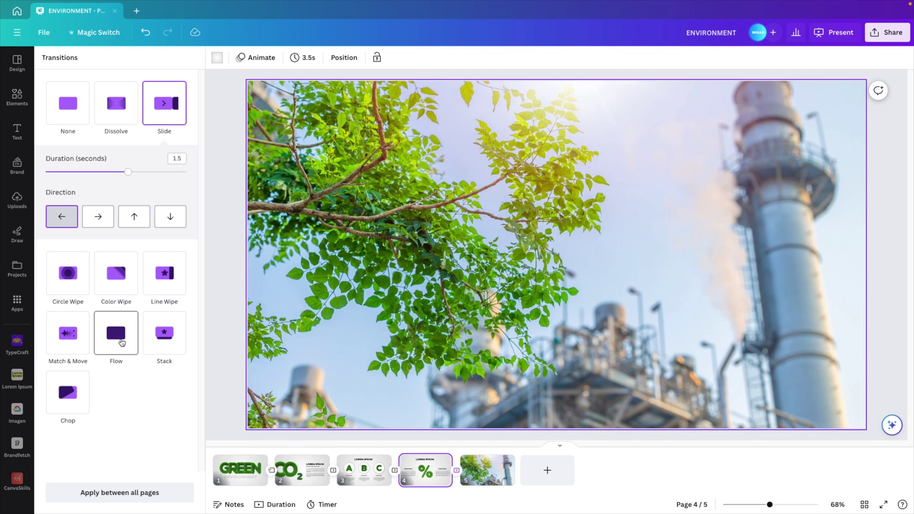
pyautogui.click(121, 343)
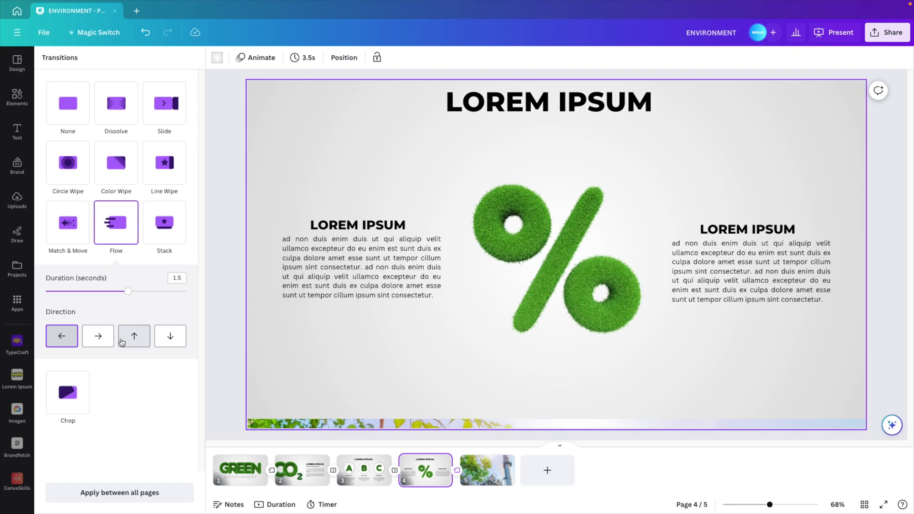
pyautogui.moveTo(128, 294); pyautogui.dragTo(139, 294)
pyautogui.click(238, 466)
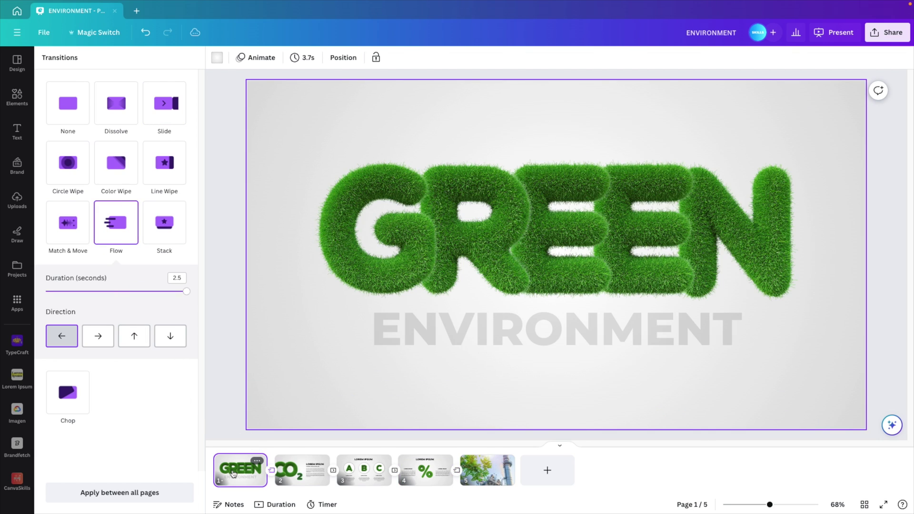